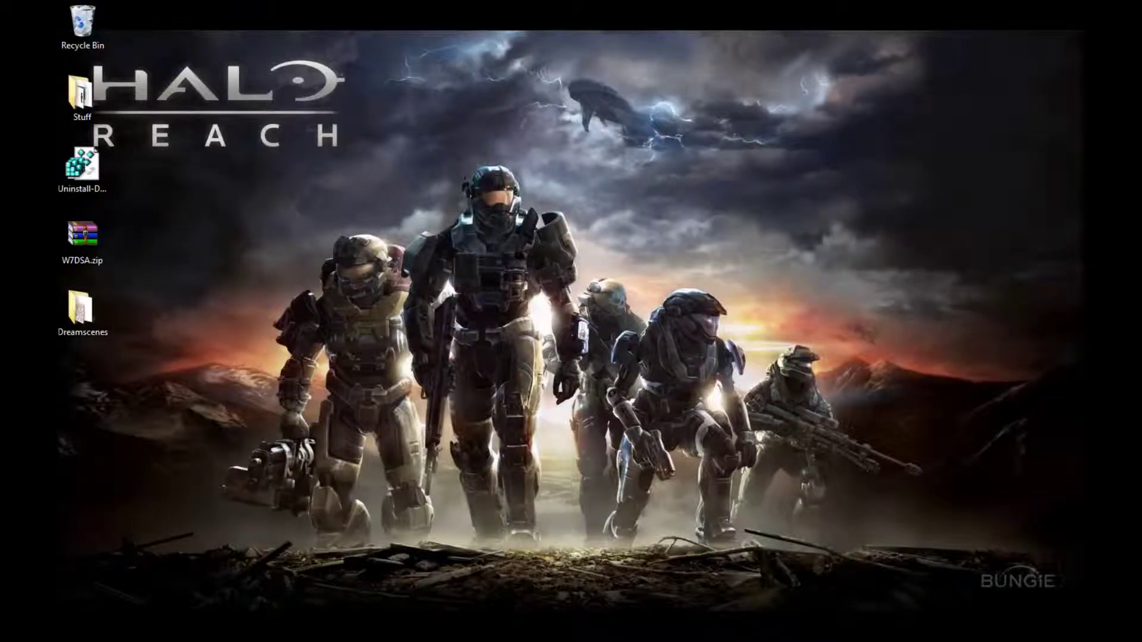
# Step: Move W7DSA.zip and the Dreamscenes folder out of the icon column to the middle of the desktop
pyautogui.moveTo(82, 235); pyautogui.dragTo(672, 238)
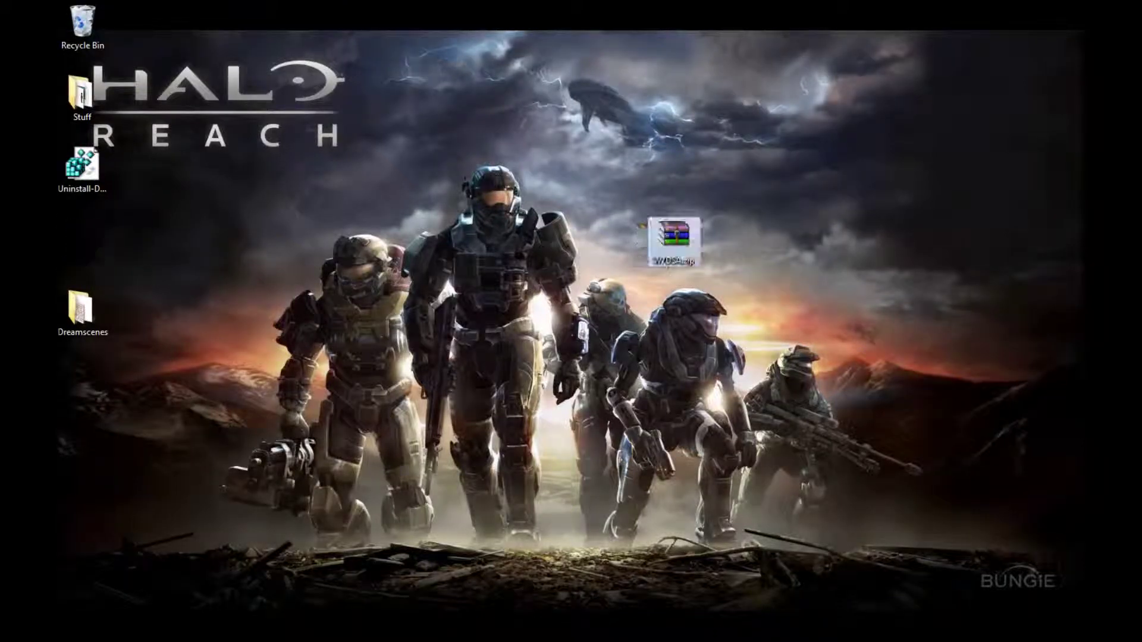
pyautogui.moveTo(82, 313); pyautogui.dragTo(458, 241)
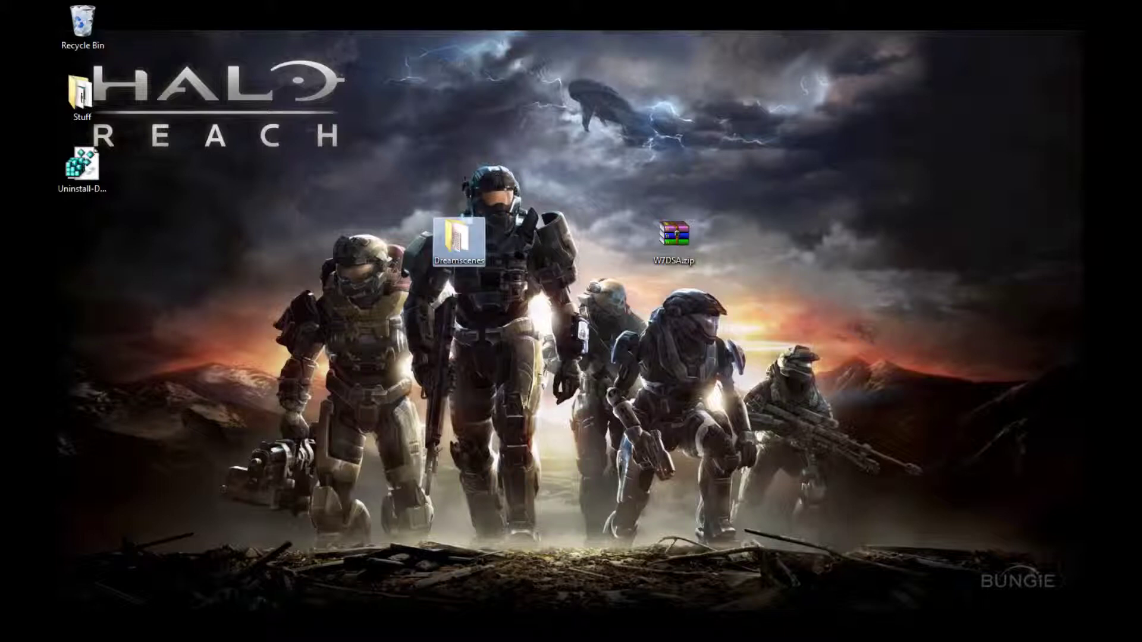
pyautogui.click(601, 280)
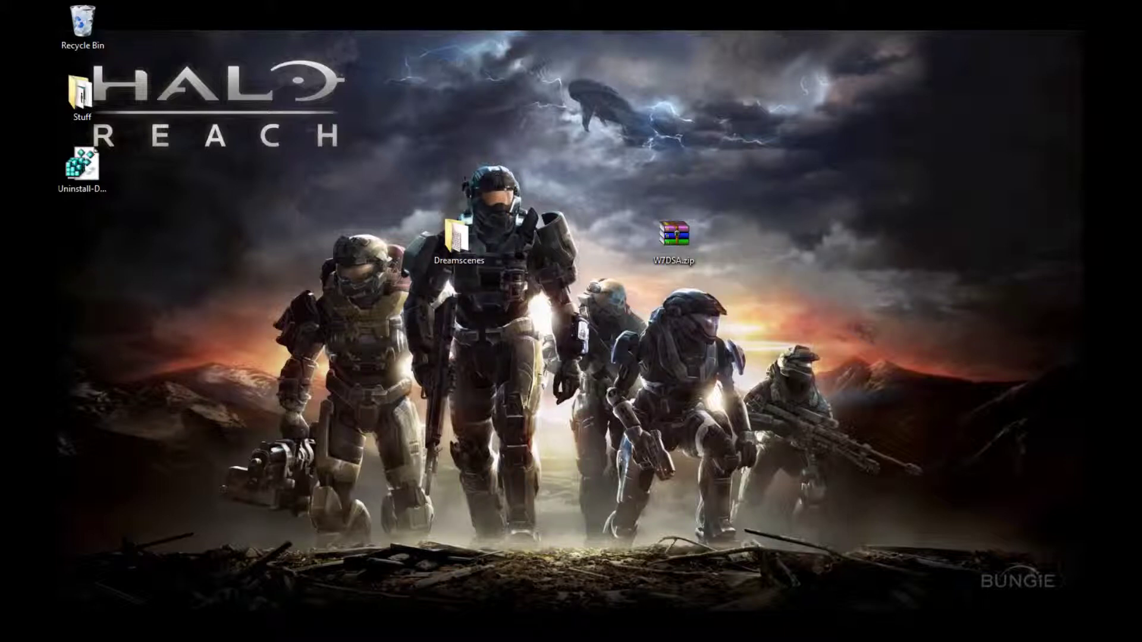
pyautogui.moveTo(621, 190); pyautogui.dragTo(733, 295)
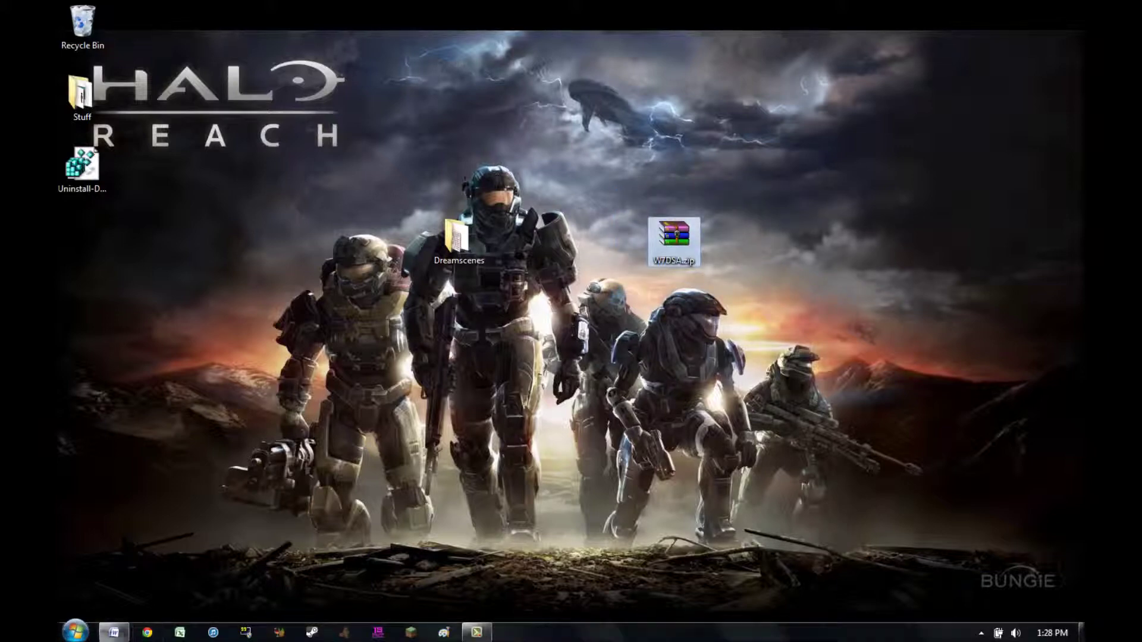
# Step: Switch to the http.docx document in Word and copy the softpedia.com download link
pyautogui.click(114, 632)
pyautogui.moveTo(535, 317); pyautogui.dragTo(730, 311)
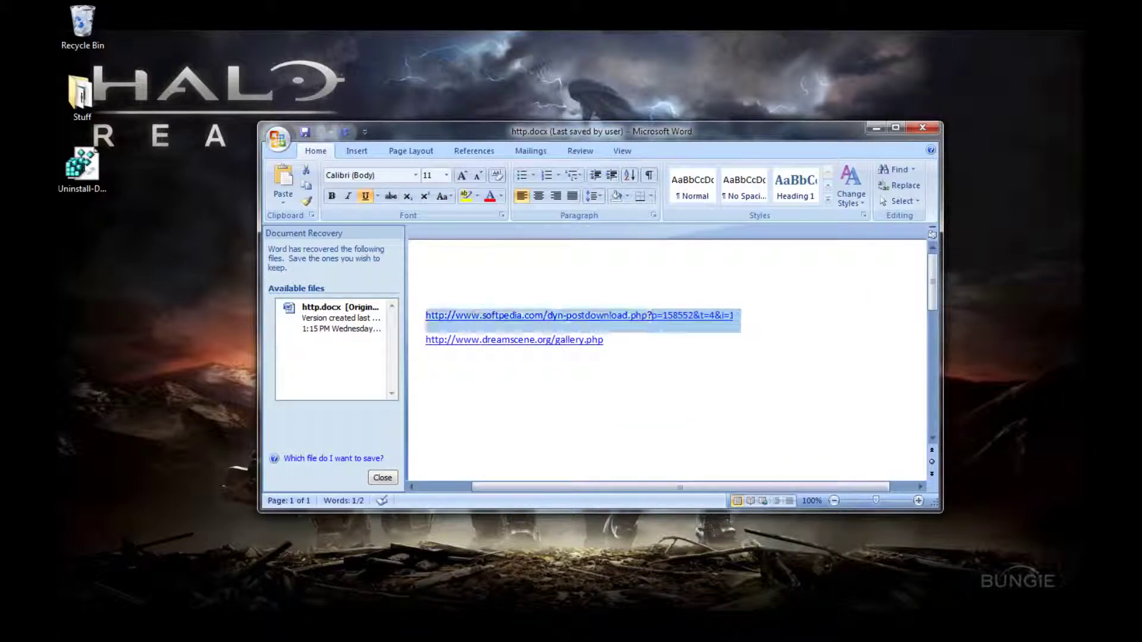
pyautogui.rightClick(451, 317)
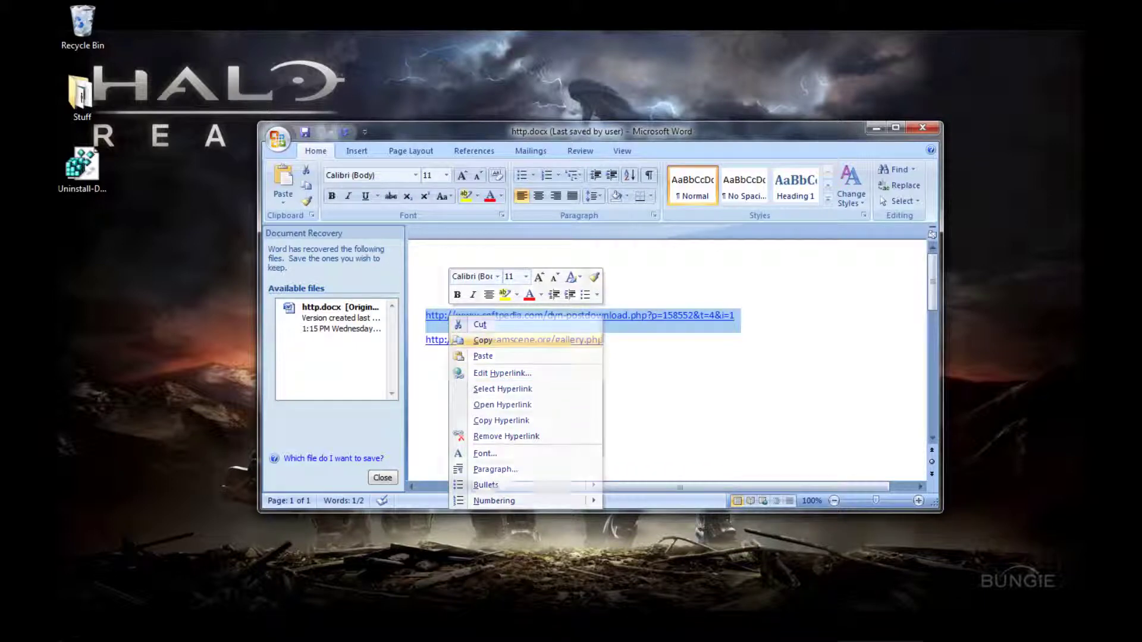
pyautogui.click(482, 341)
# Step: Switch to Chrome and load the copied Softpedia link to download W7DSA.zip
pyautogui.click(147, 632)
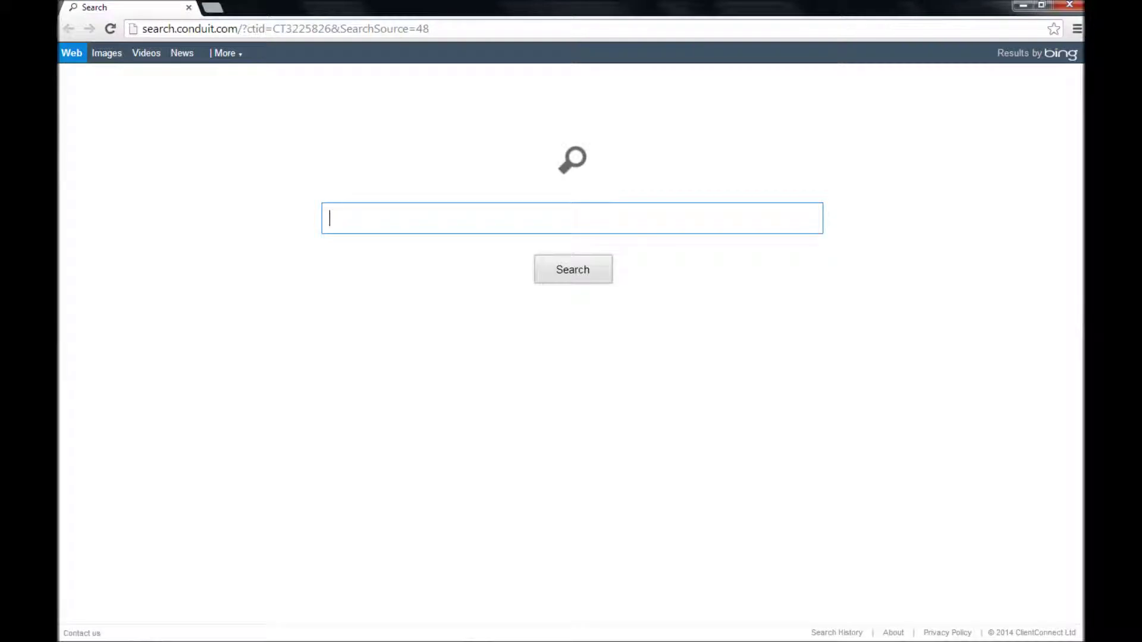
pyautogui.click(286, 28)
pyautogui.press('BackSpace')
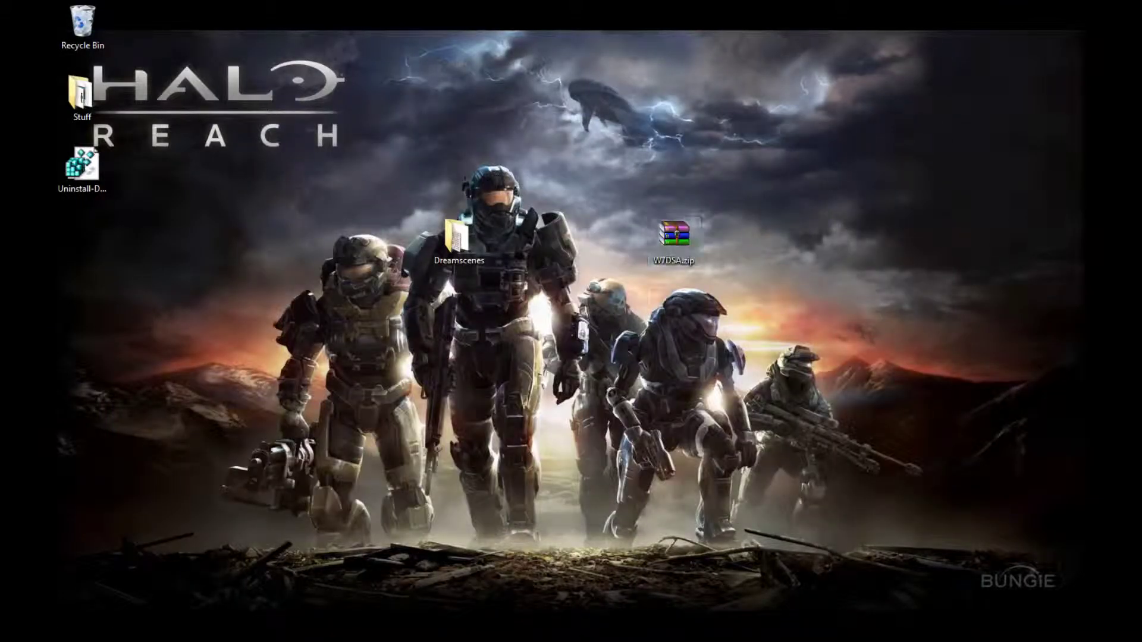
# Step: Open W7DSA.zip in WinRAR, extract the Windows 7 DreamScene Activator application onto the desktop, and close the archive
pyautogui.moveTo(674, 235); pyautogui.dragTo(620, 236)
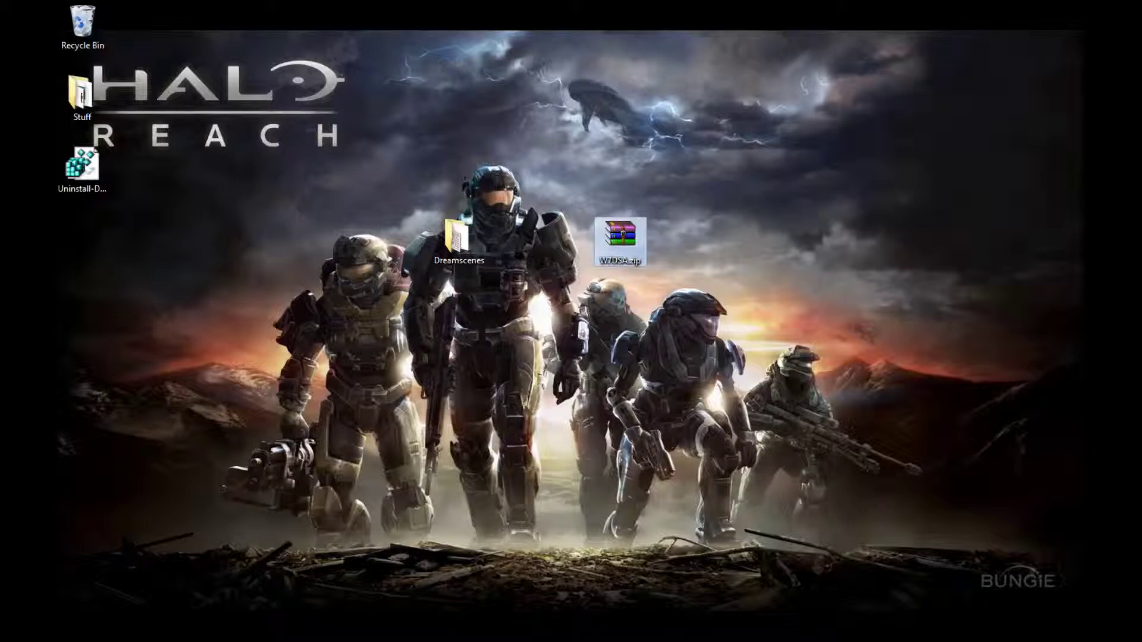
pyautogui.doubleClick(620, 238)
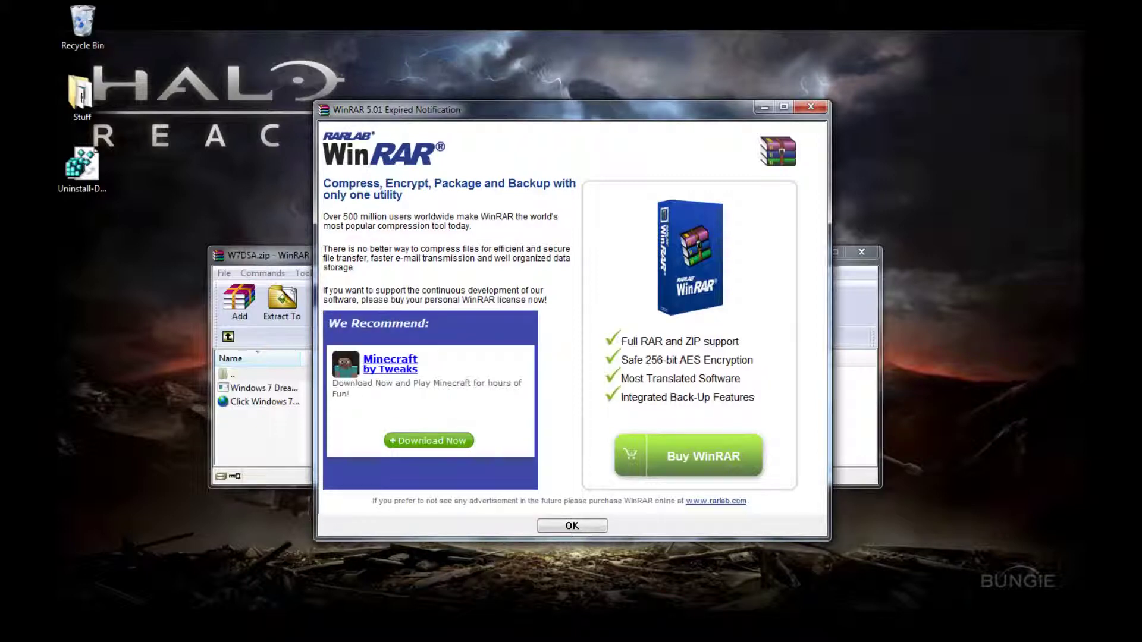
pyautogui.click(810, 107)
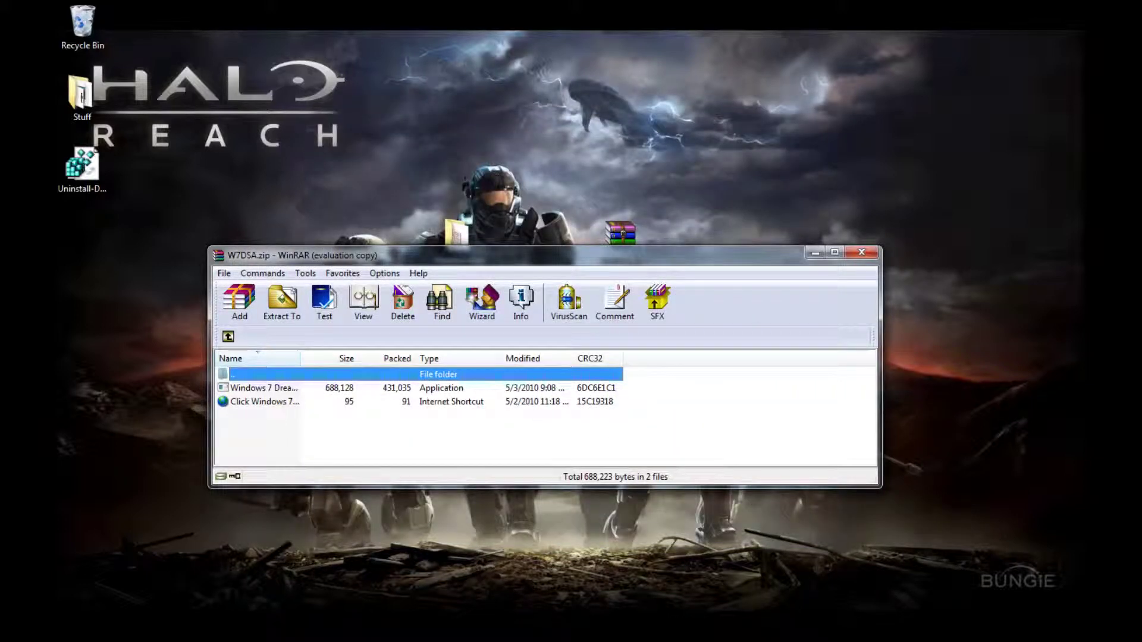
pyautogui.click(262, 388)
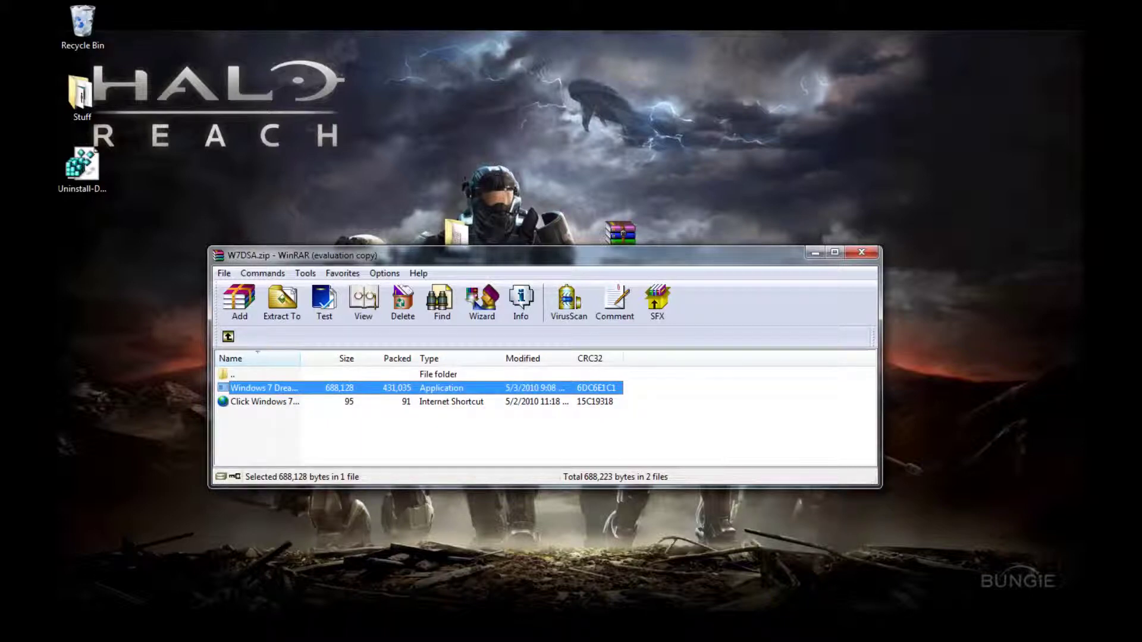
pyautogui.moveTo(262, 388); pyautogui.dragTo(566, 27)
pyautogui.click(861, 252)
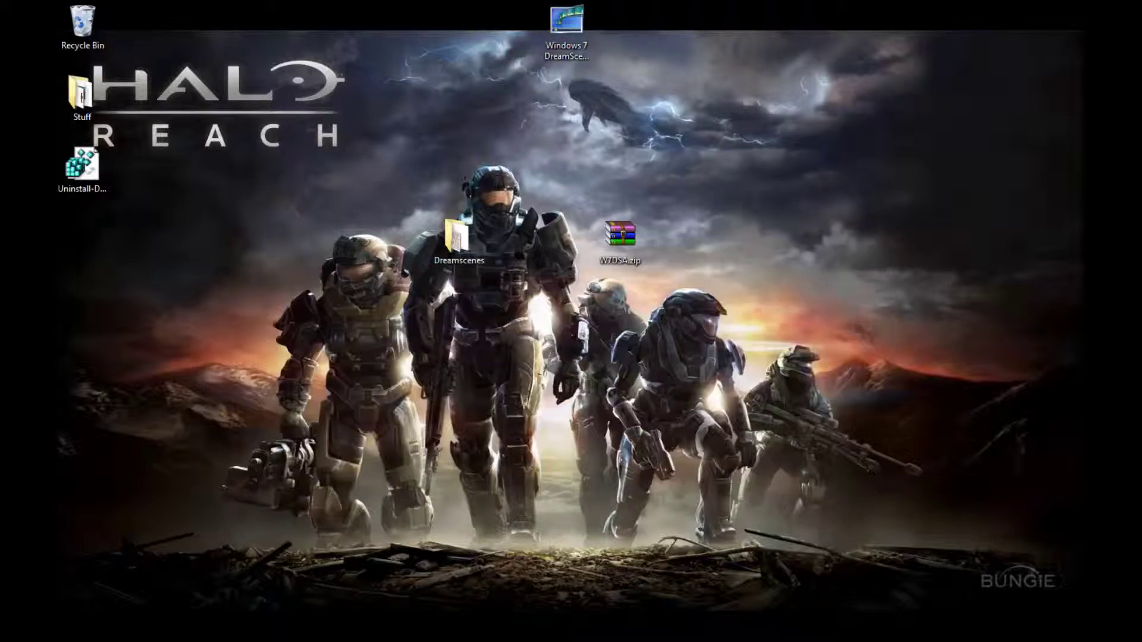
# Step: Place Windows 7 DreamScene Activator 1.1.exe beside the zip, run it as administrator, and close its window
pyautogui.moveTo(566, 21); pyautogui.dragTo(566, 241)
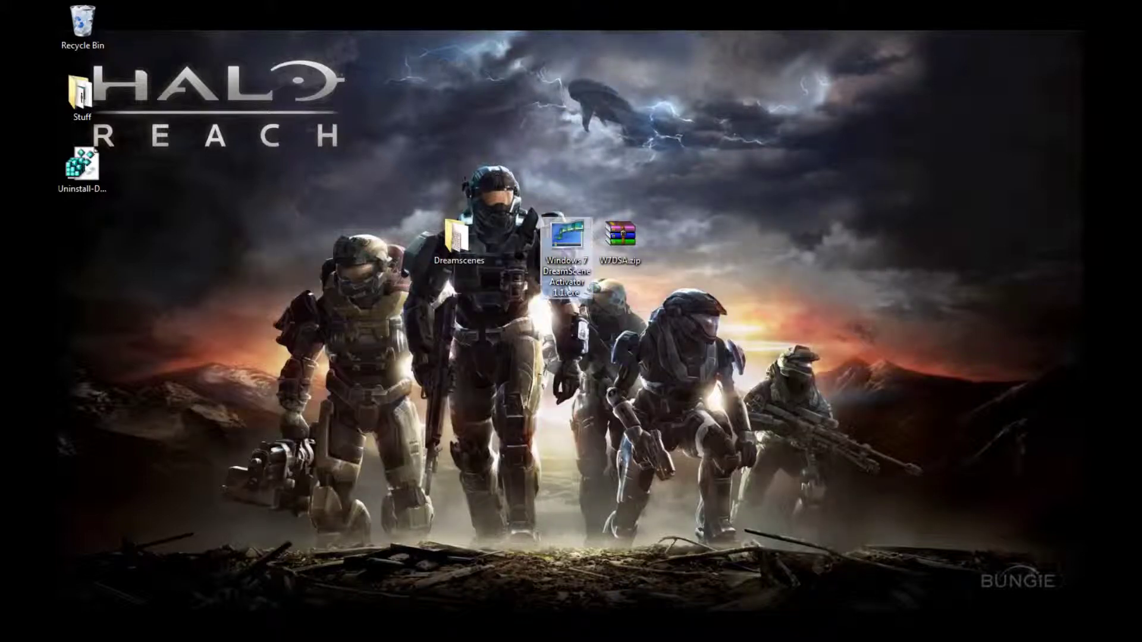
pyautogui.rightClick(567, 255)
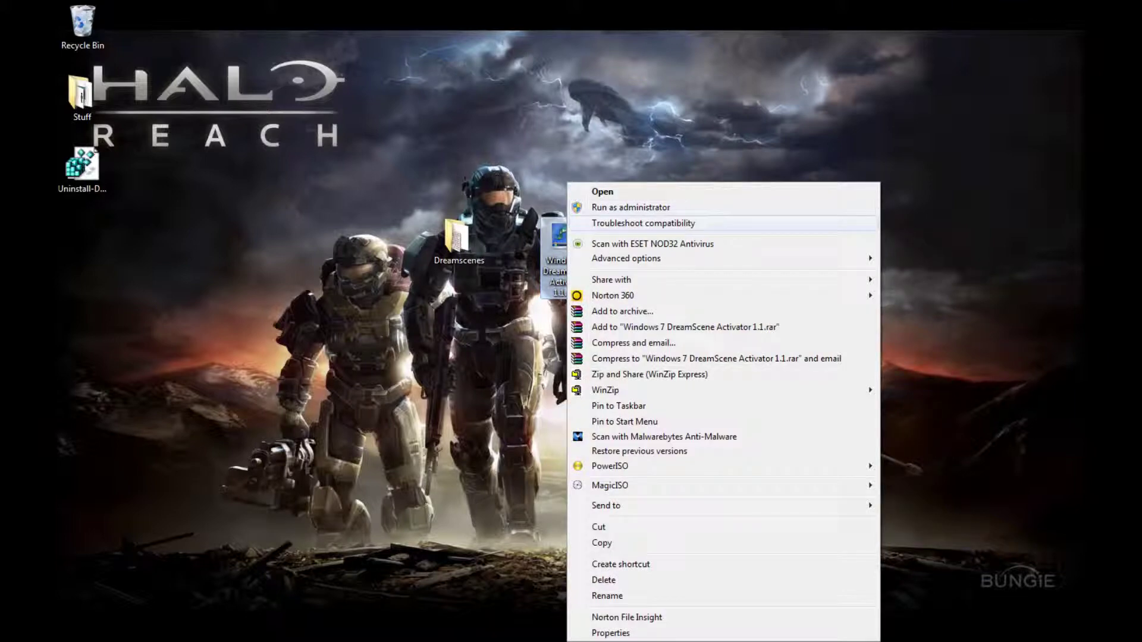
pyautogui.click(630, 207)
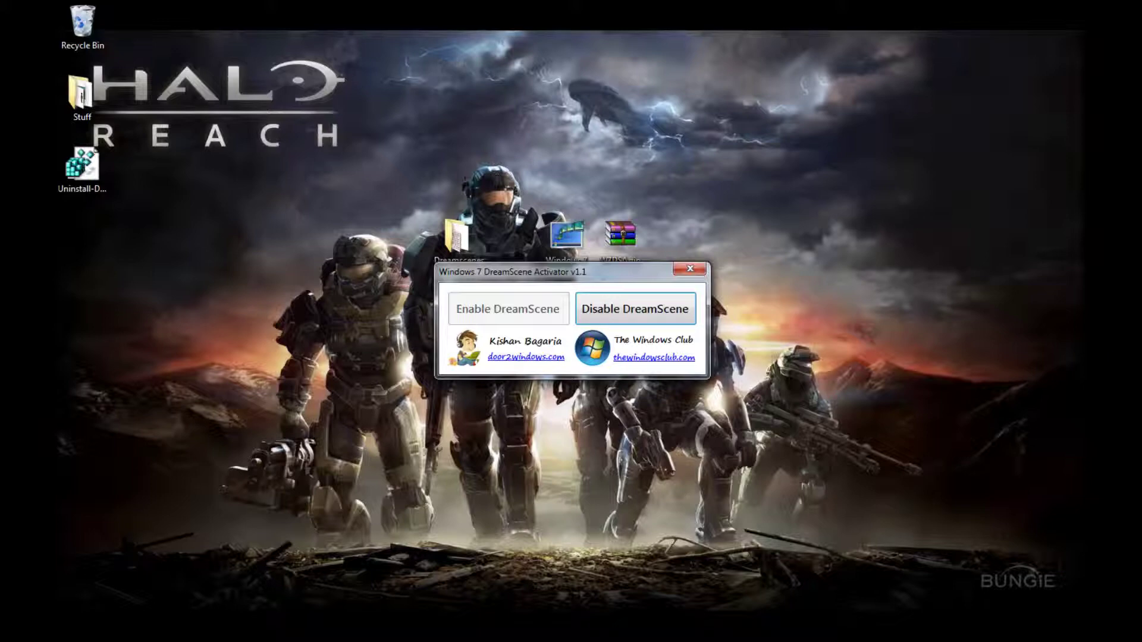
pyautogui.click(689, 269)
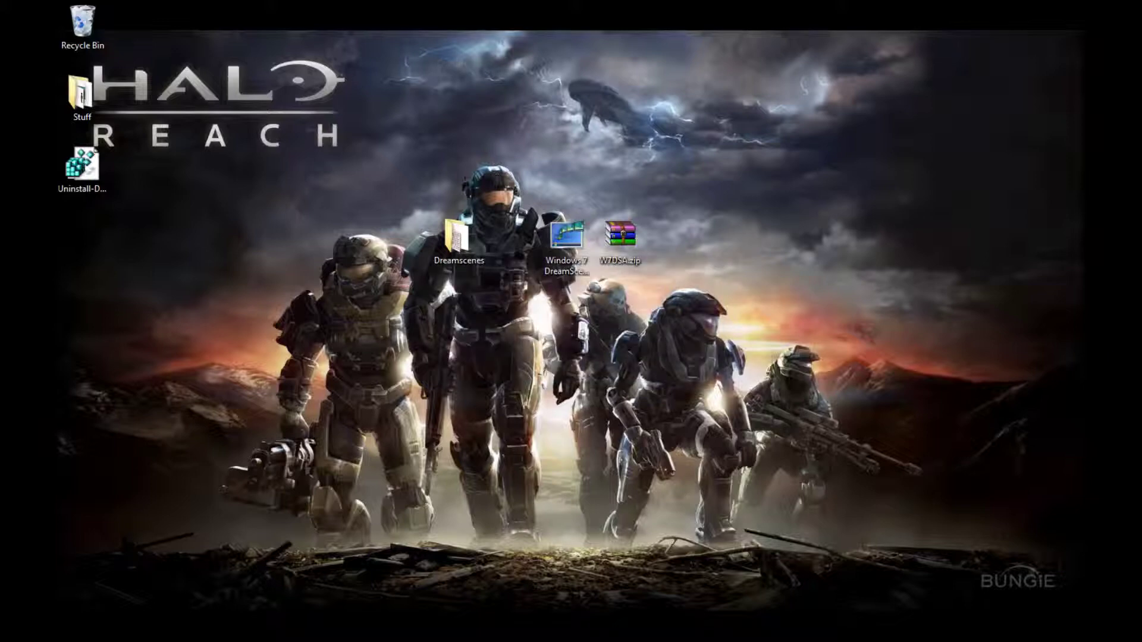
# Step: Move the DreamScene Activator and W7DSA.zip to the upper-right corner of the desktop
pyautogui.moveTo(566, 234); pyautogui.dragTo(1050, 19)
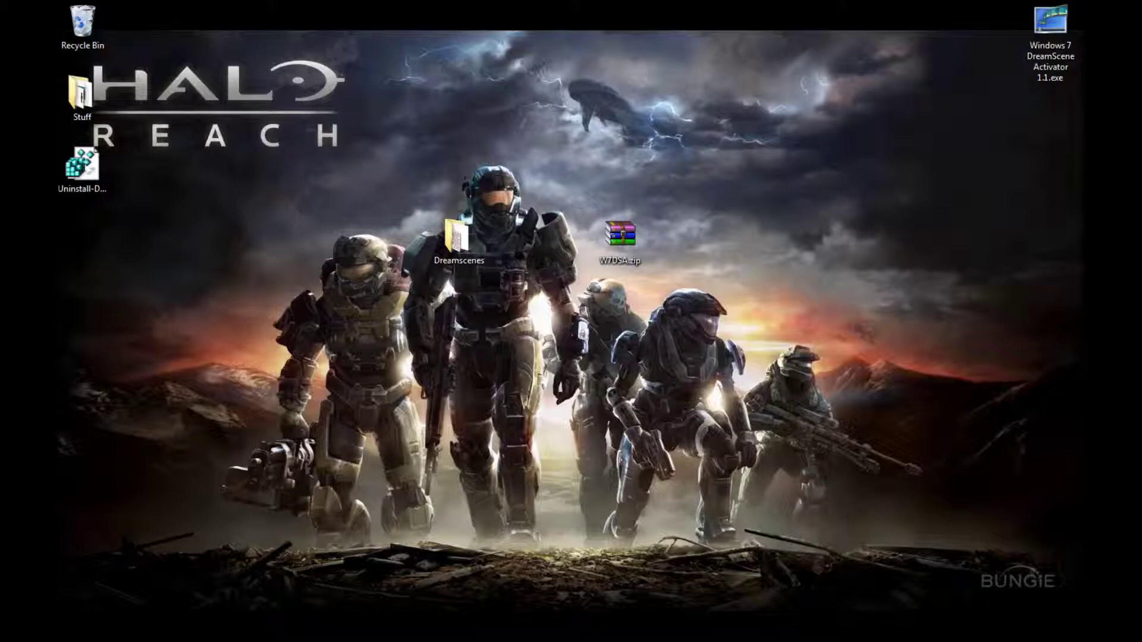
pyautogui.moveTo(620, 238); pyautogui.dragTo(942, 26)
pyautogui.click(874, 83)
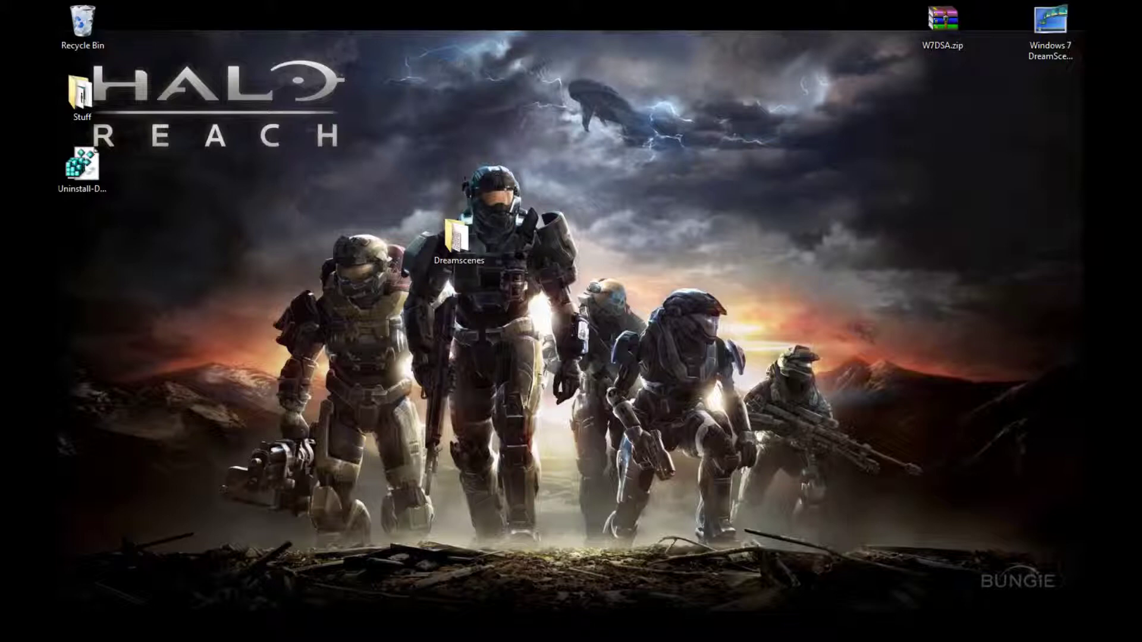
# Step: Switch to the http.docx document in Word and copy the dreamscene.org/gallery.php link
pyautogui.moveTo(476, 641)
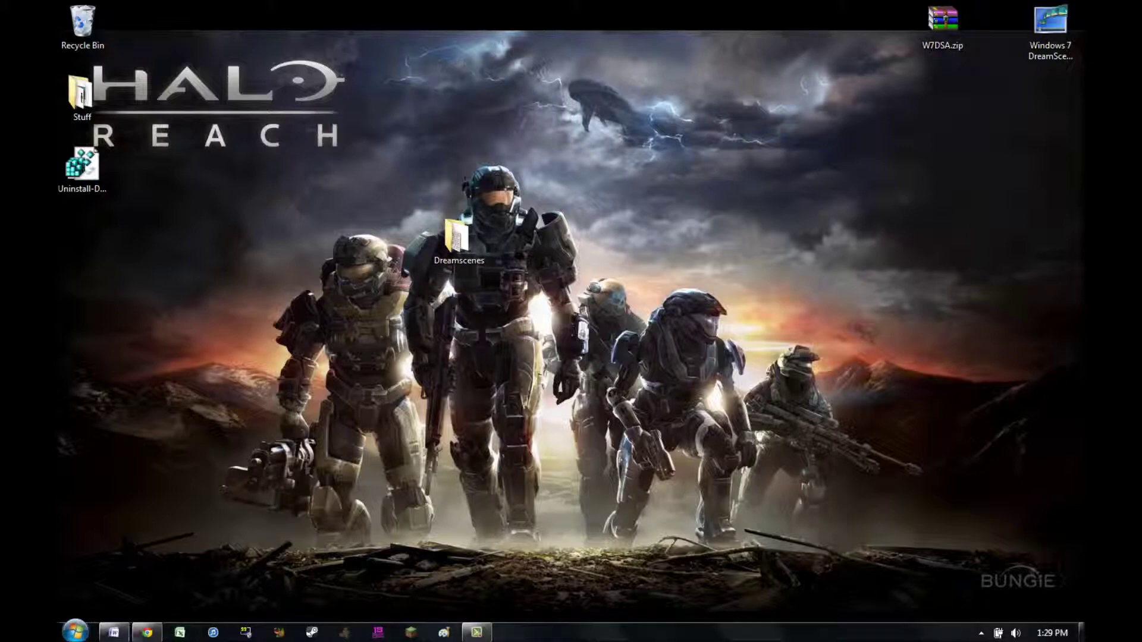
pyautogui.click(113, 633)
pyautogui.moveTo(426, 340); pyautogui.dragTo(607, 368)
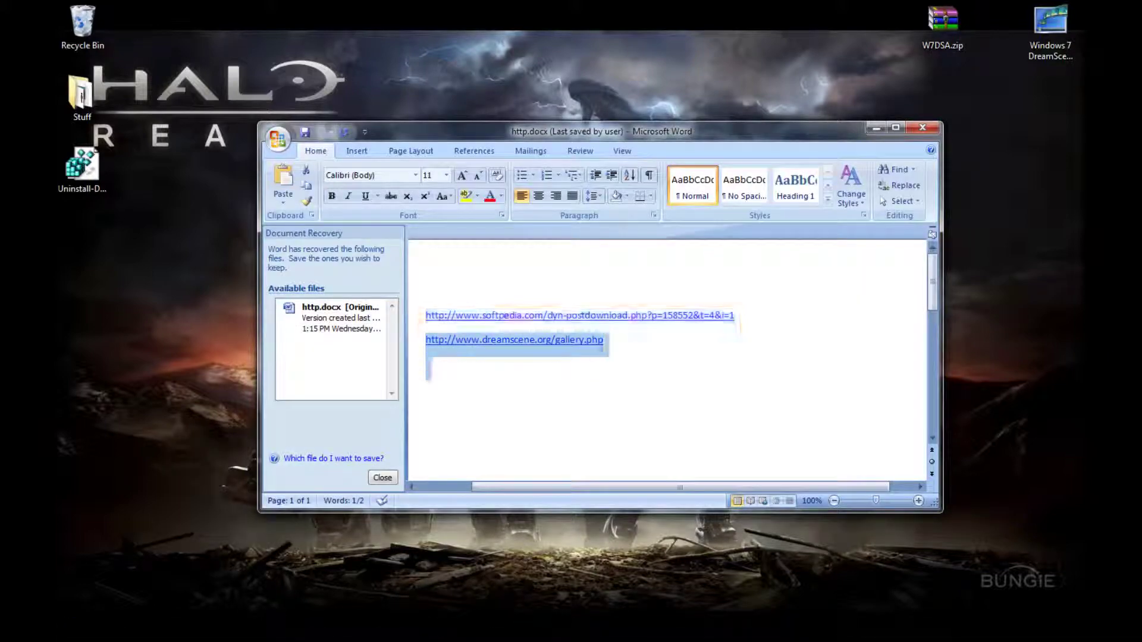
pyautogui.rightClick(586, 351)
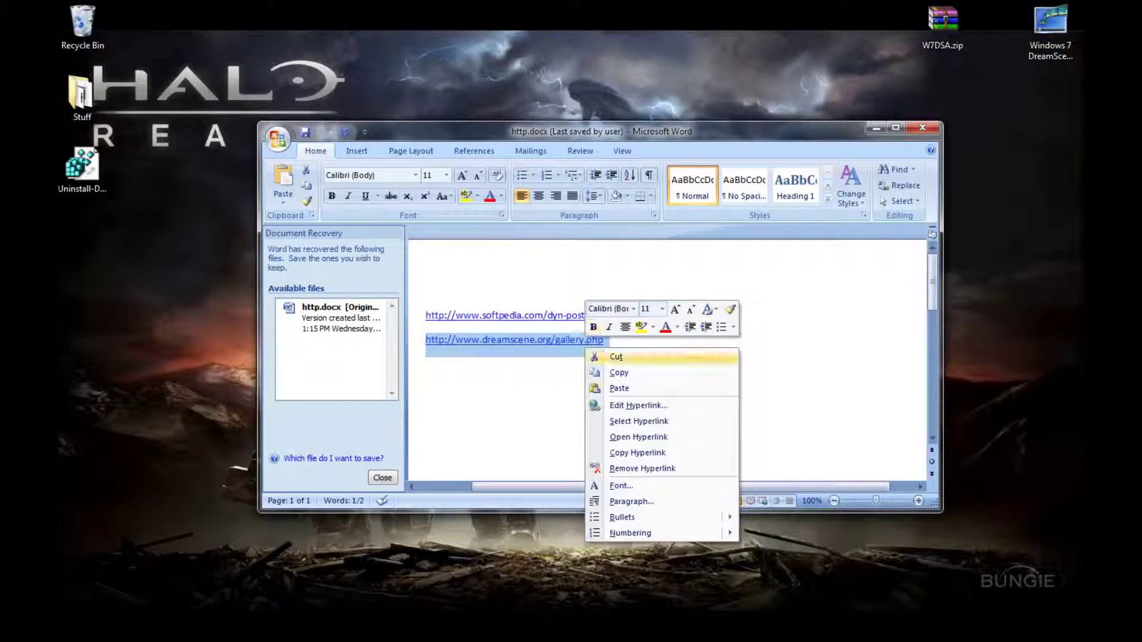
pyautogui.click(618, 373)
pyautogui.click(147, 634)
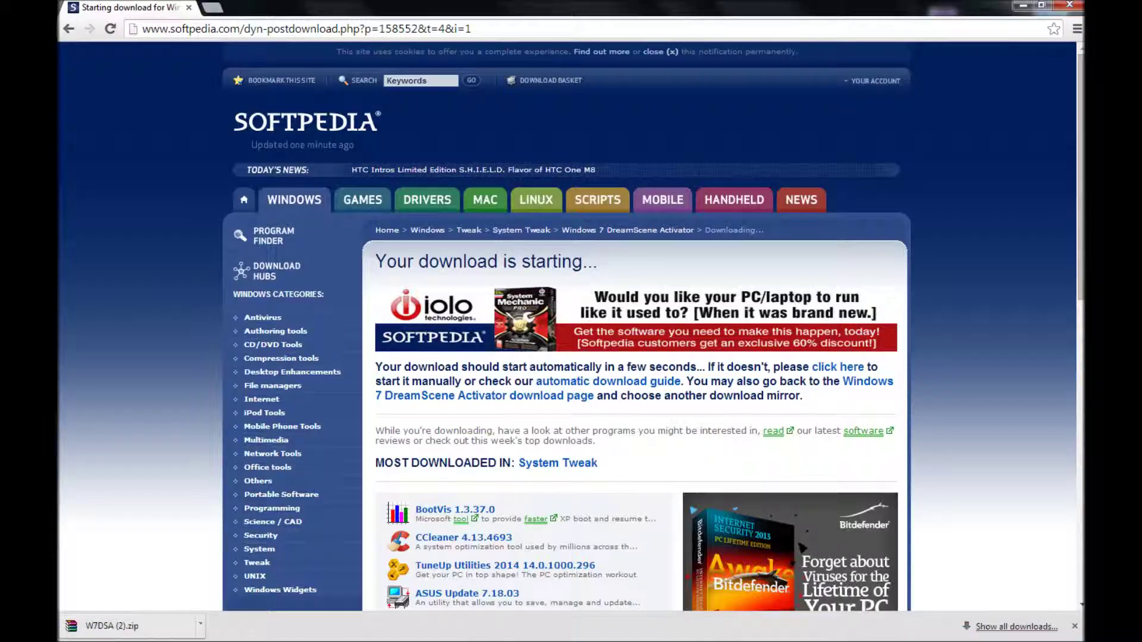
pyautogui.click(357, 28)
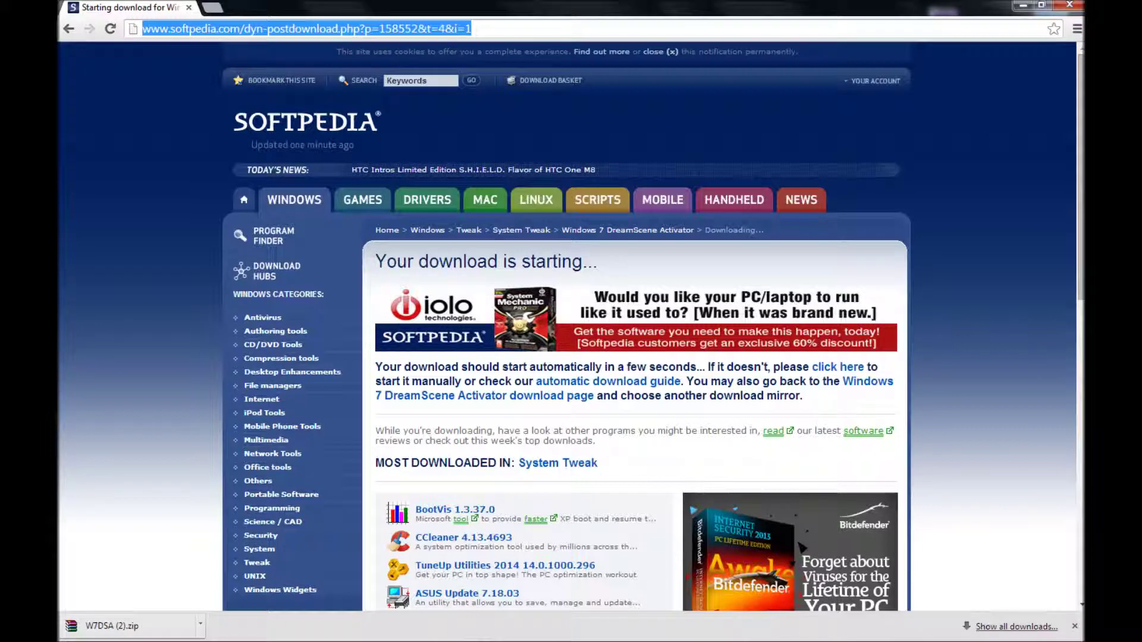
pyautogui.click(500, 28)
pyautogui.rightClick(500, 29)
pyautogui.click(523, 114)
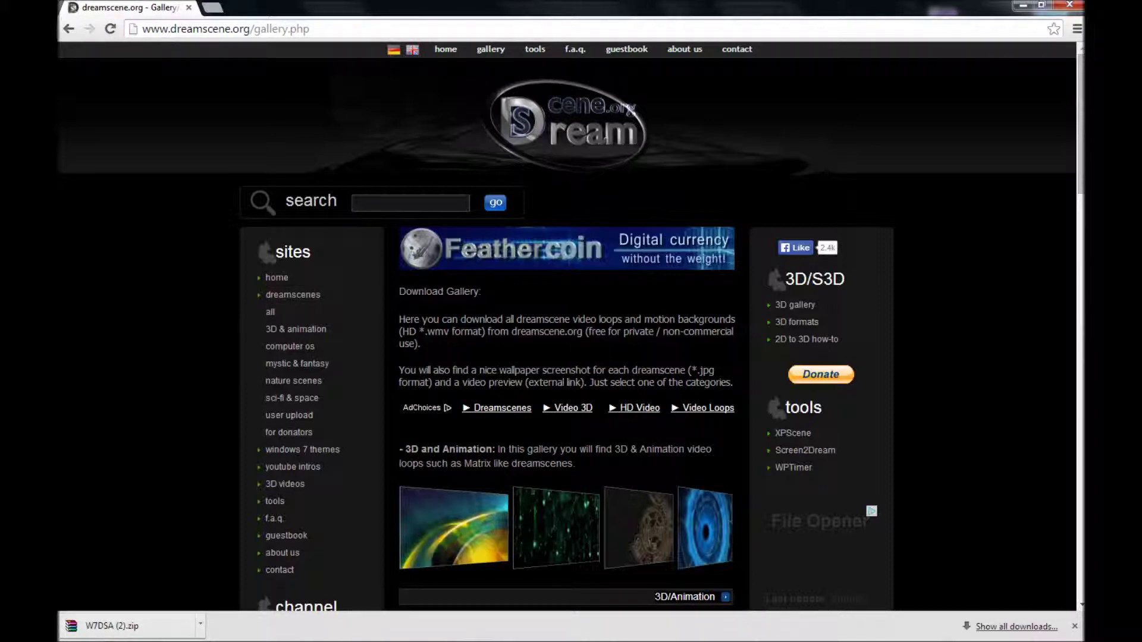
pyautogui.click(1075, 626)
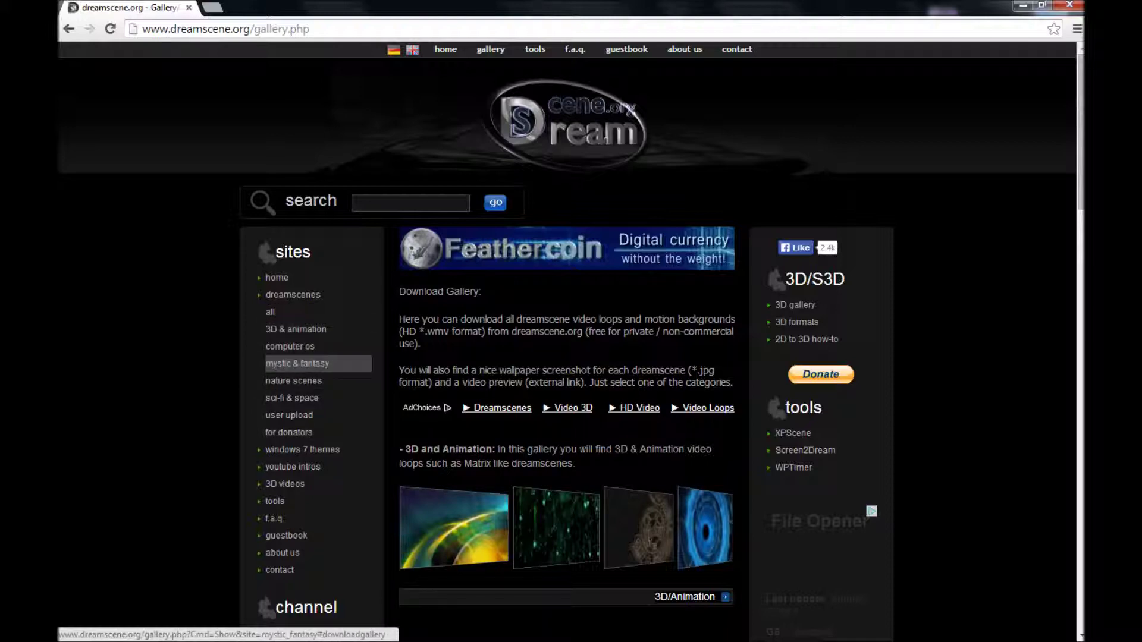
# Step: Open the sci-fi & space category of the gallery and look through its first page of dreamscenes
pyautogui.click(291, 398)
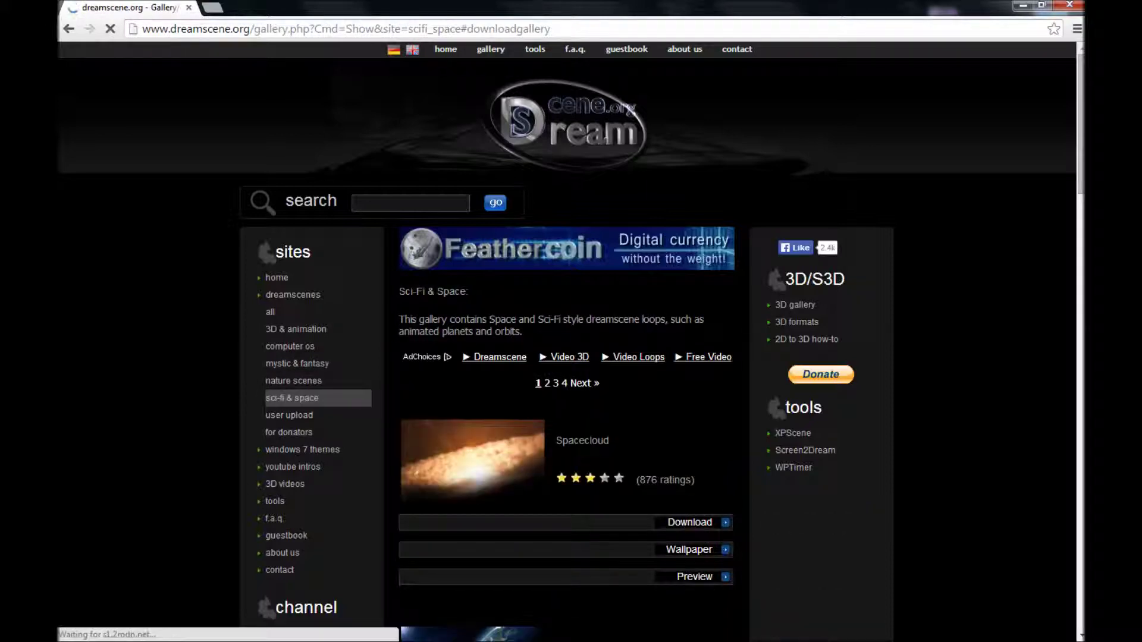
pyautogui.scroll(-3, 289, 415)
pyautogui.scroll(-5, 565, 339)
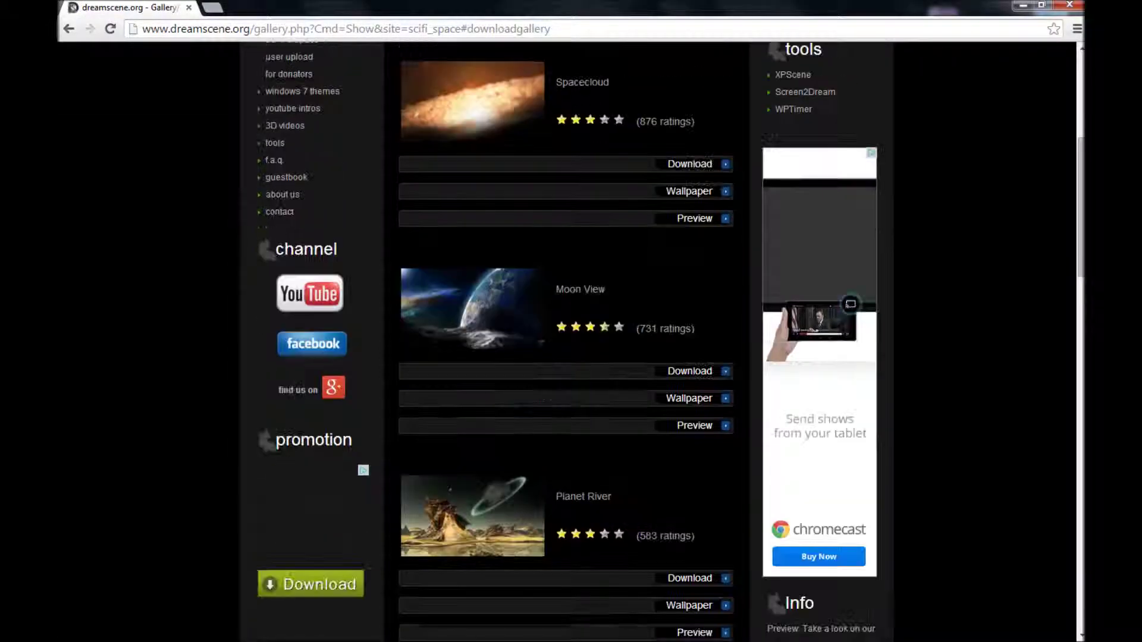
pyautogui.scroll(-2, 565, 338)
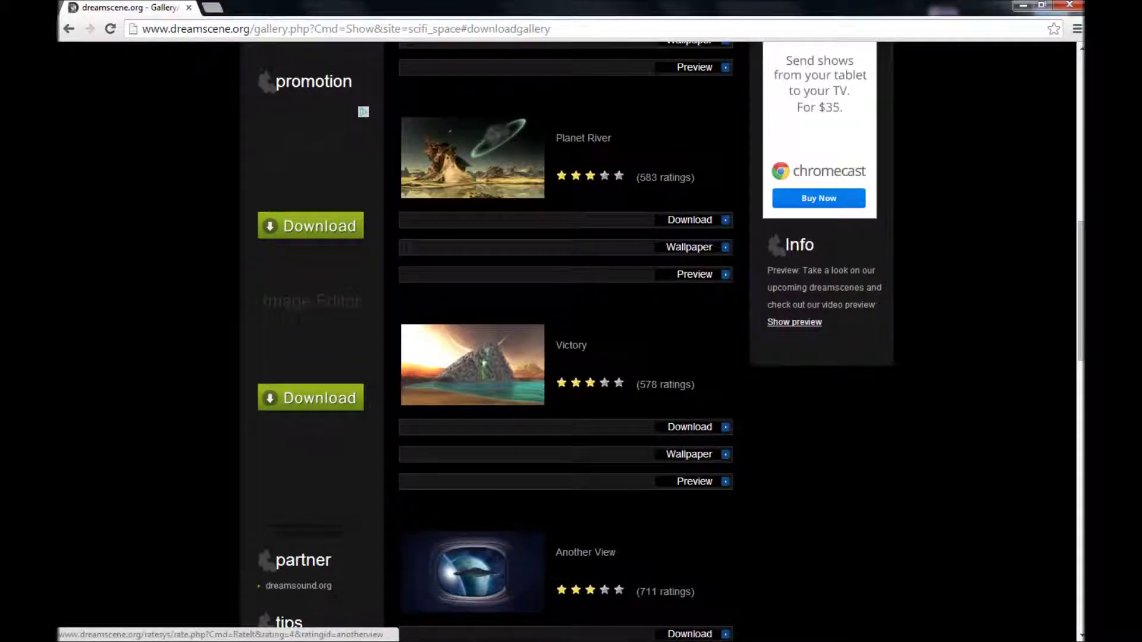
pyautogui.scroll(-4, 565, 339)
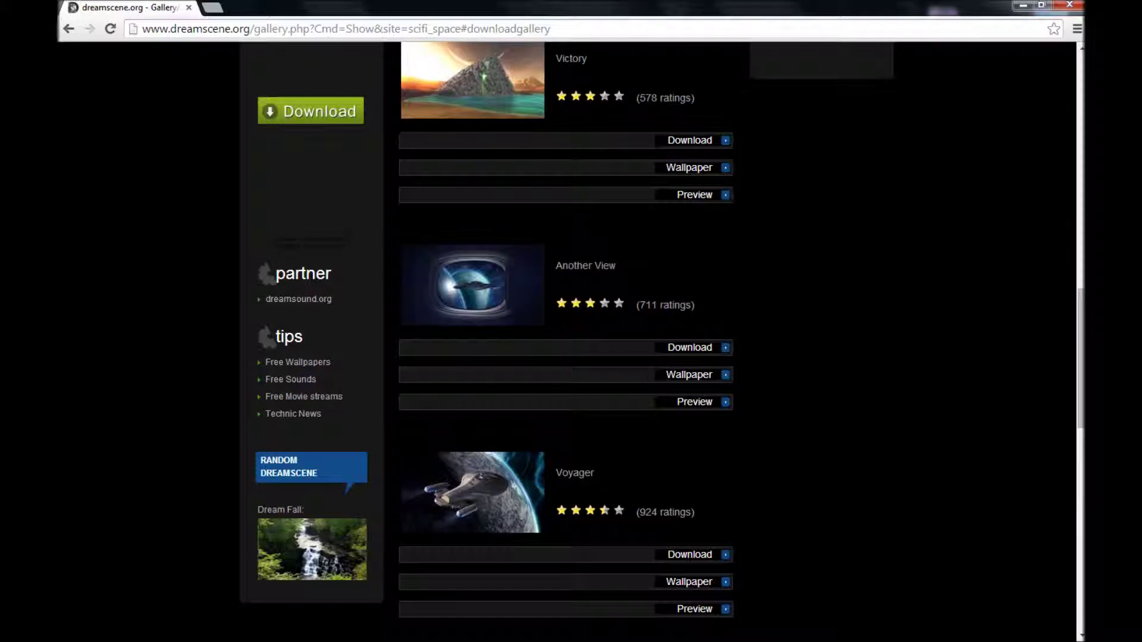
pyautogui.scroll(-3, 565, 339)
pyautogui.scroll(-6, 565, 339)
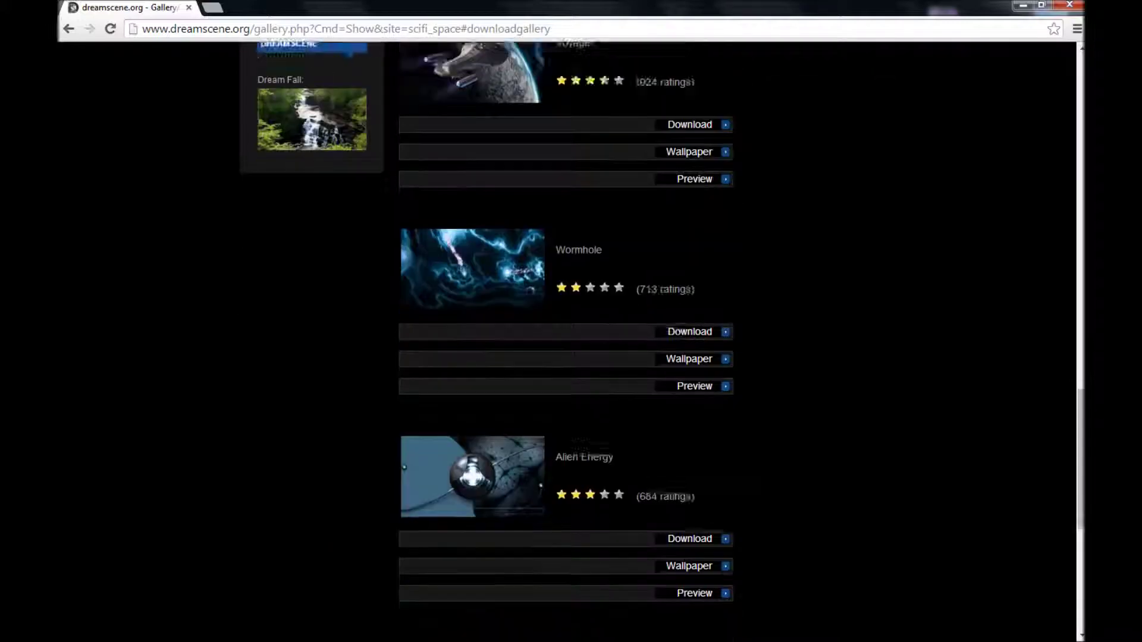
# Step: Download the Scanline dreamscene from page 2 of the sci-fi & space gallery and place Scan_Line.zip on the desktop
pyautogui.click(585, 432)
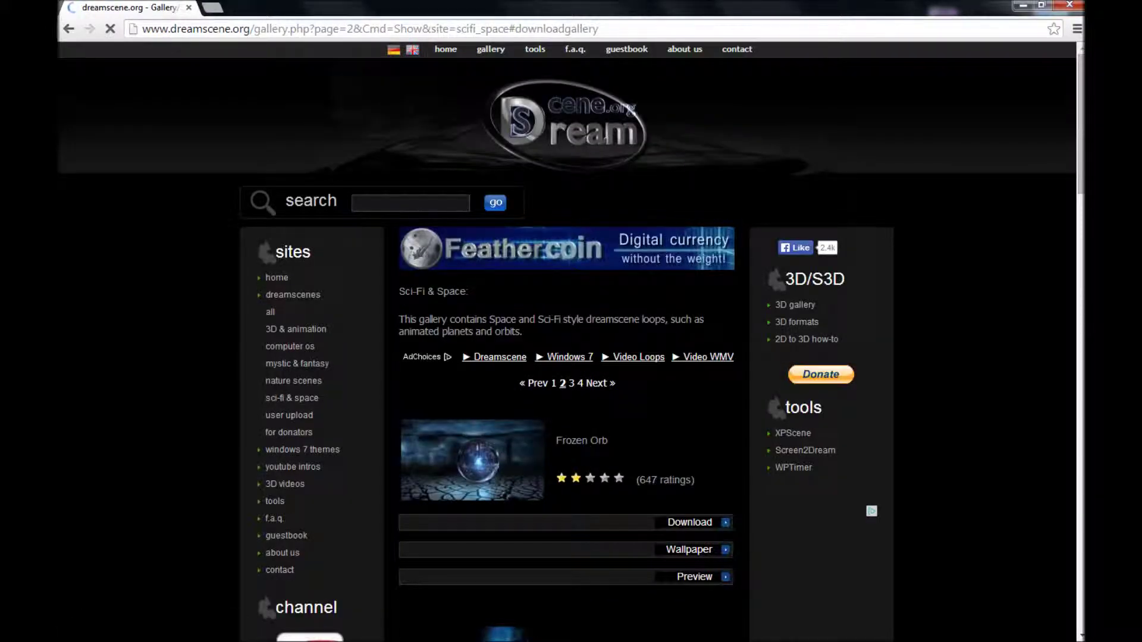
pyautogui.scroll(-7, 566, 339)
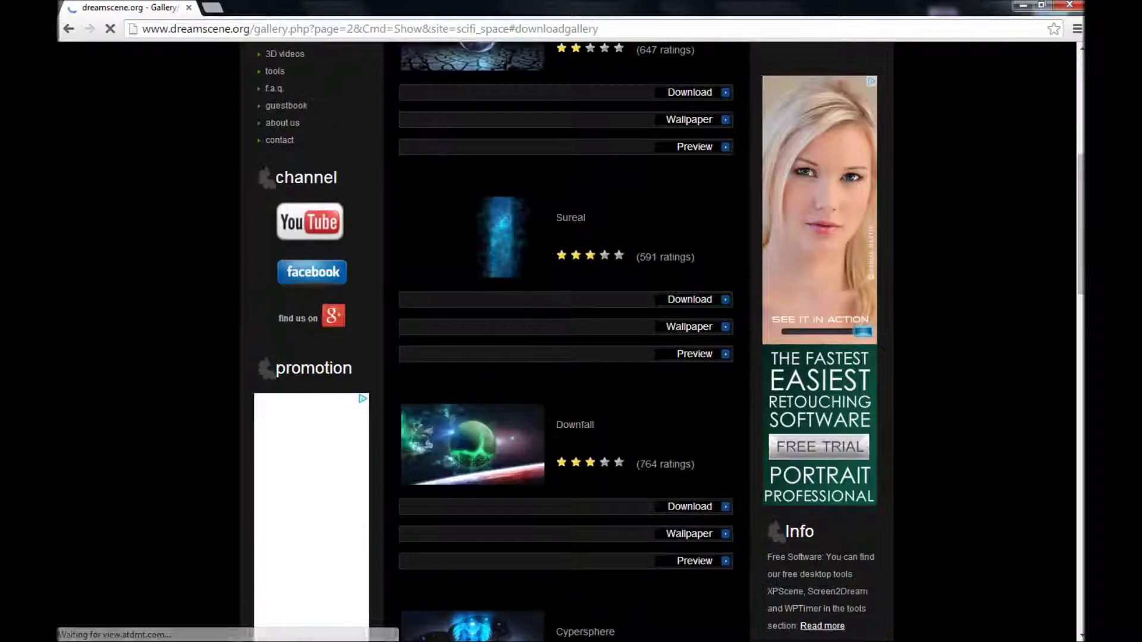
pyautogui.scroll(-7, 566, 339)
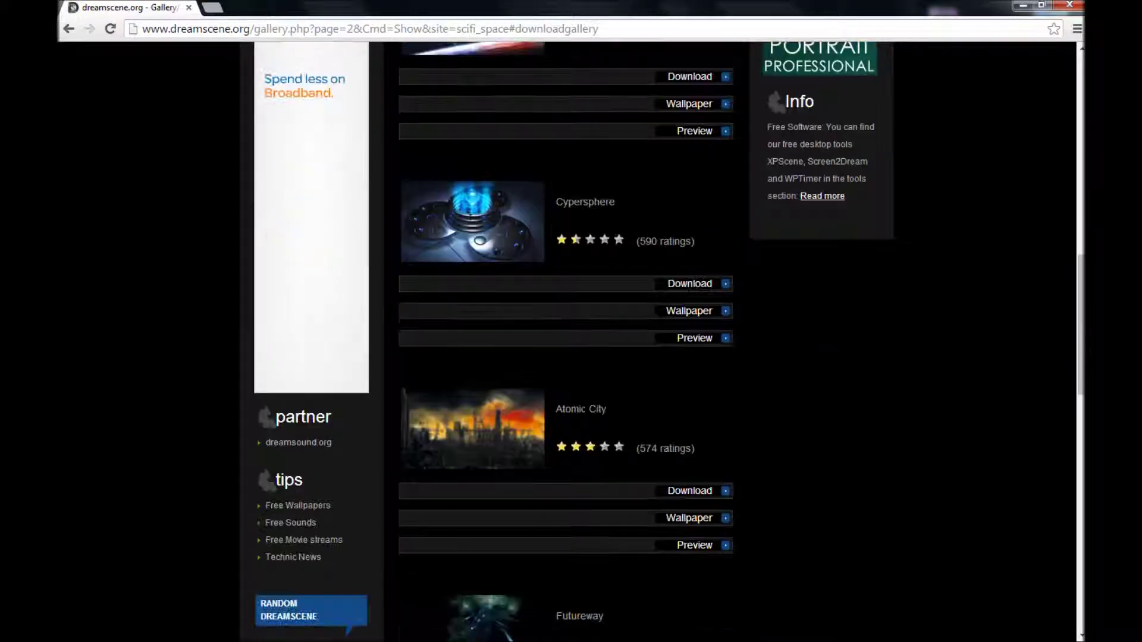
pyautogui.scroll(-7, 566, 339)
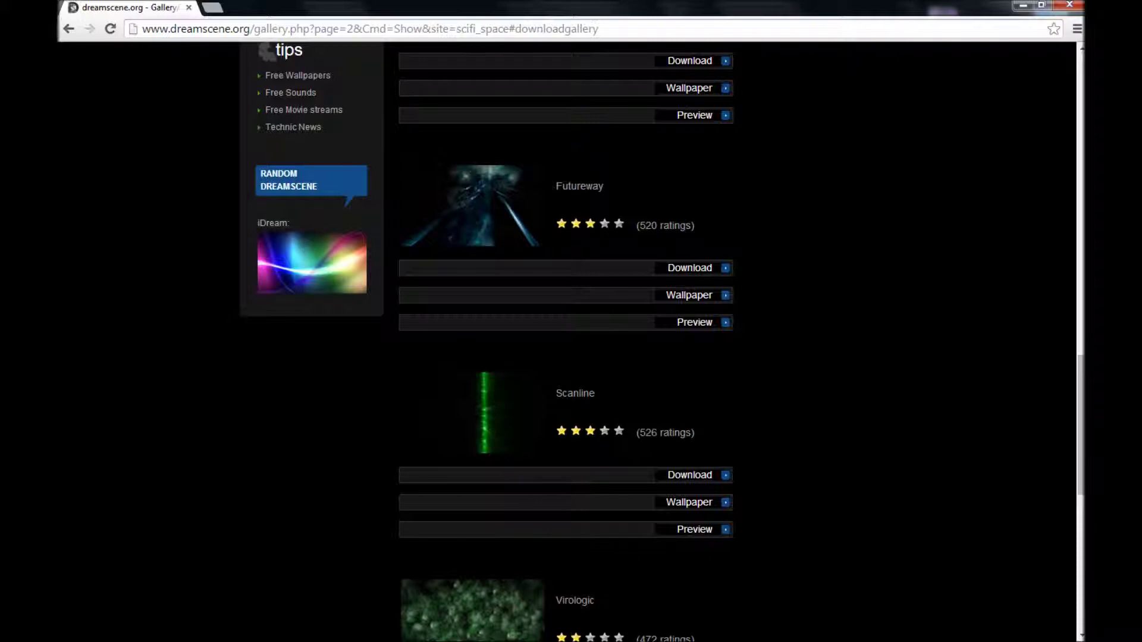
pyautogui.click(690, 475)
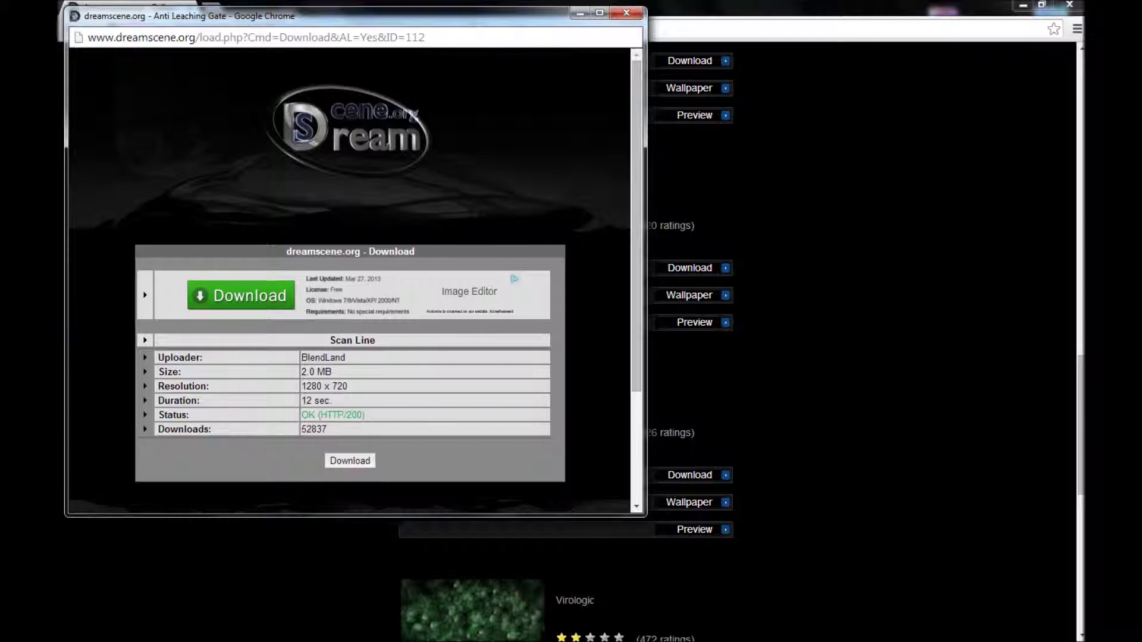
pyautogui.click(350, 461)
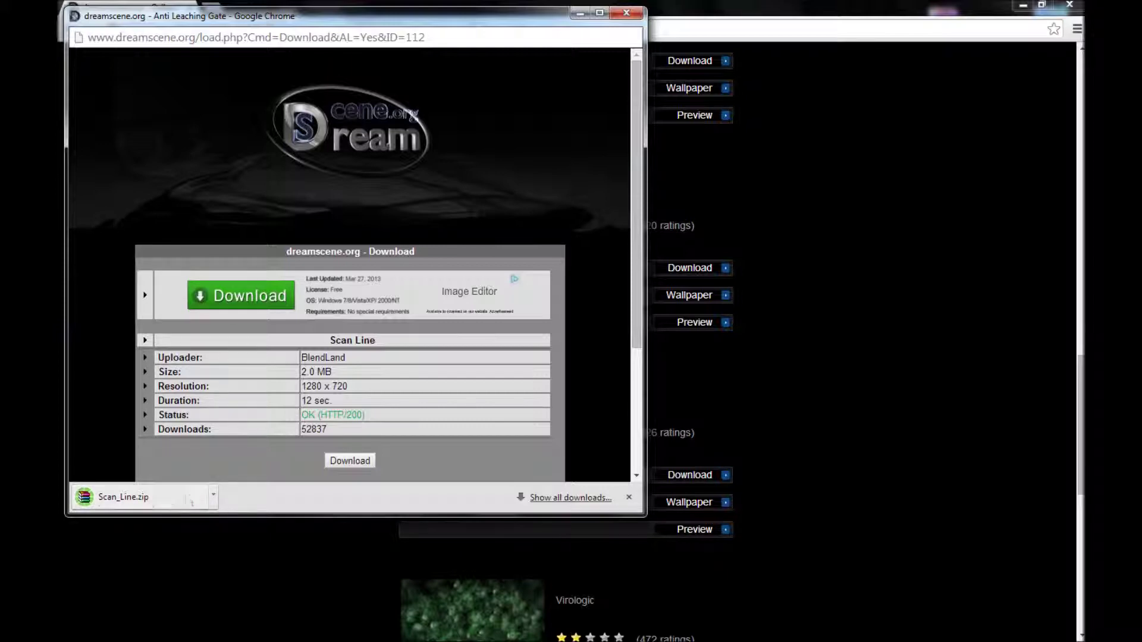
pyautogui.moveTo(143, 501); pyautogui.dragTo(1081, 634)
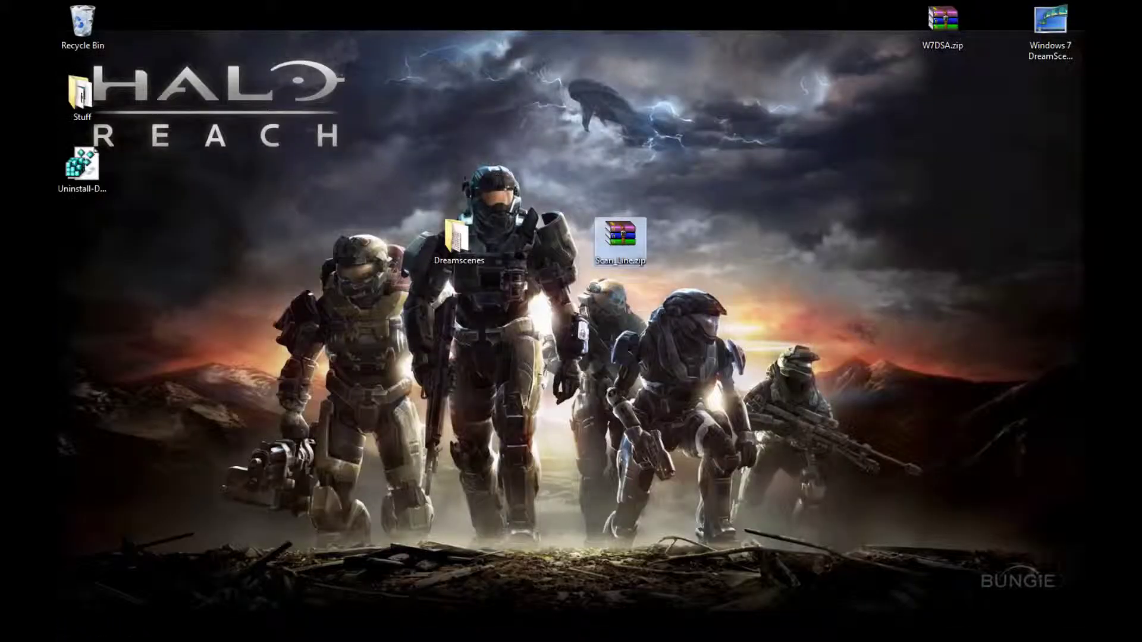
# Step: Extract Scan_Line.wmv from Scan_Line.zip to the desktop and close the archive
pyautogui.doubleClick(620, 236)
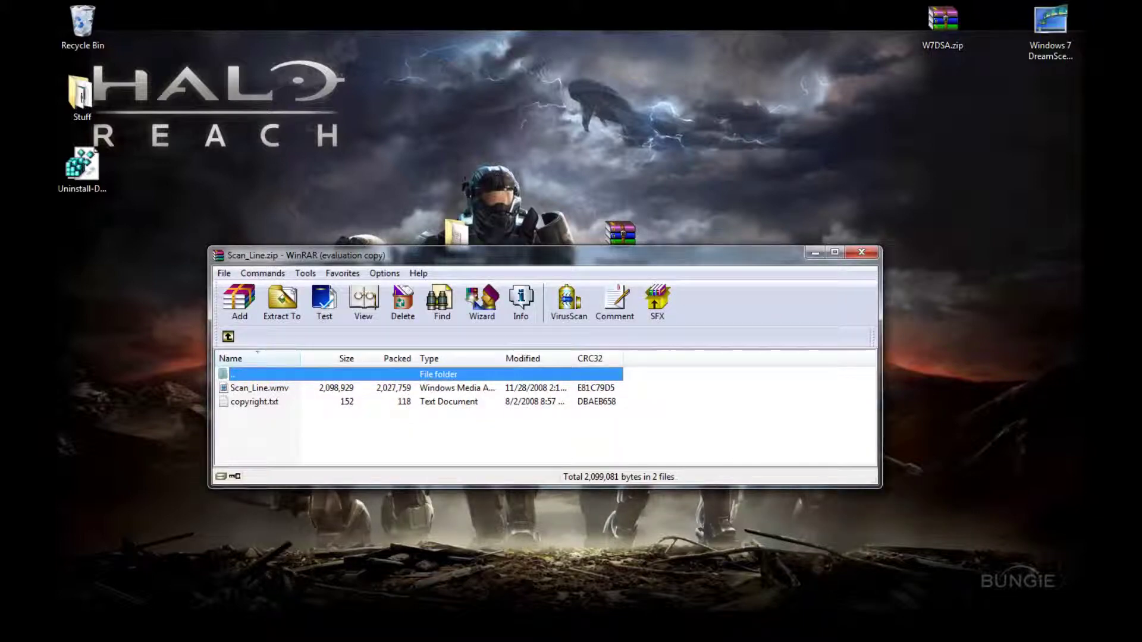
pyautogui.press('Escape')
pyautogui.press('Down')
pyautogui.moveTo(260, 388); pyautogui.dragTo(513, 104)
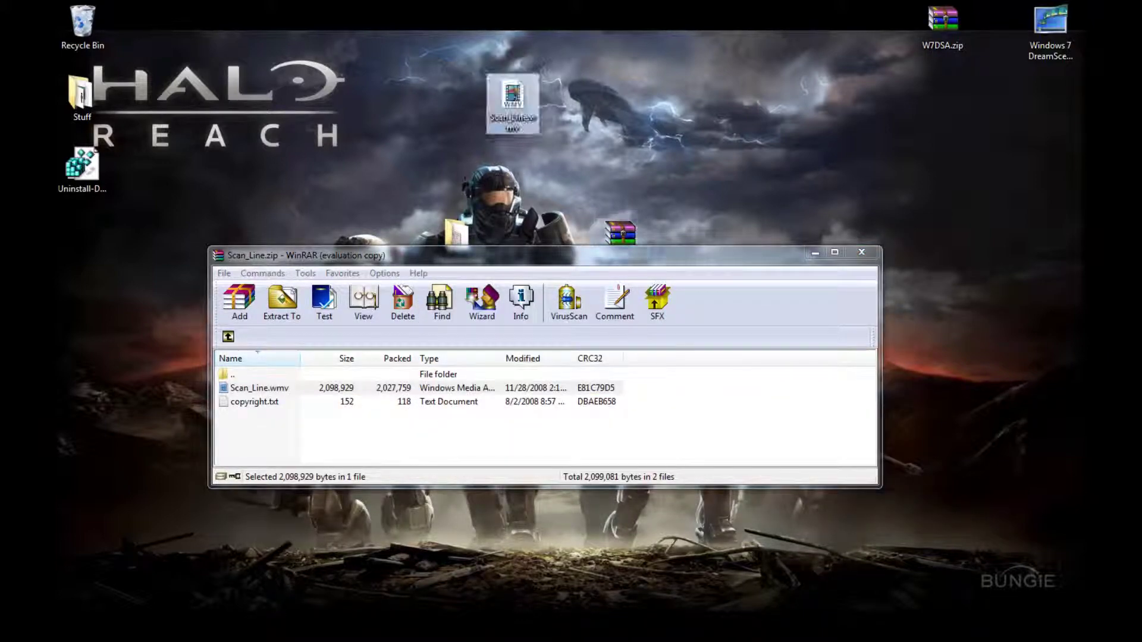
pyautogui.click(861, 252)
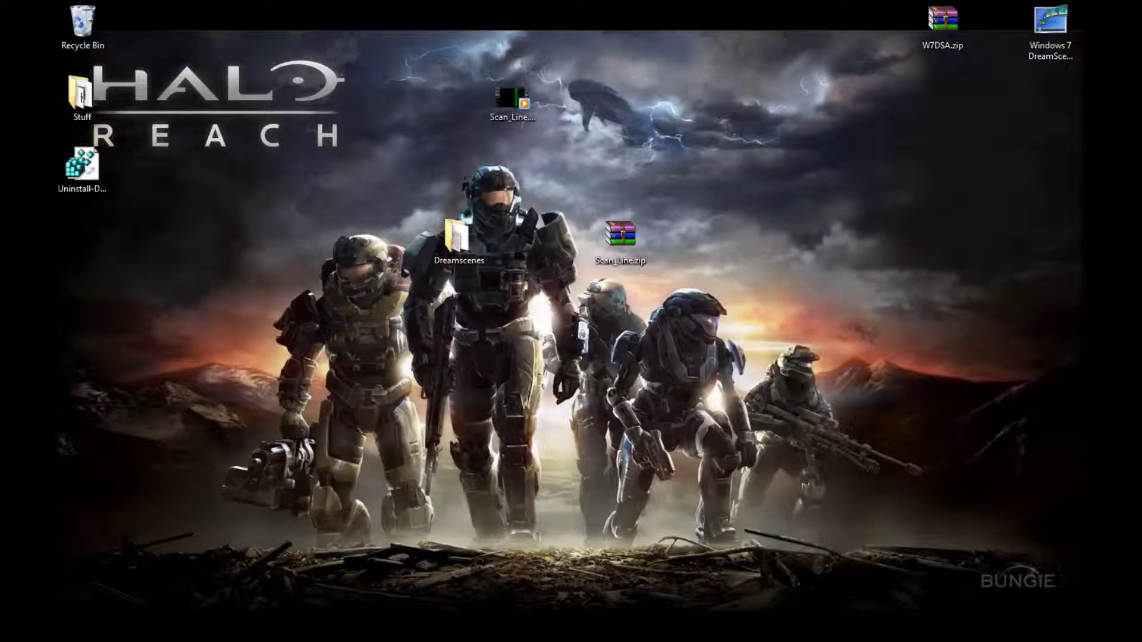
# Step: Move Scan_Line.wmv beside Scan_Line.zip on the desktop and set the video as the desktop background
pyautogui.moveTo(513, 100); pyautogui.dragTo(527, 148)
pyautogui.moveTo(550, 271); pyautogui.dragTo(561, 252)
pyautogui.rightClick(563, 255)
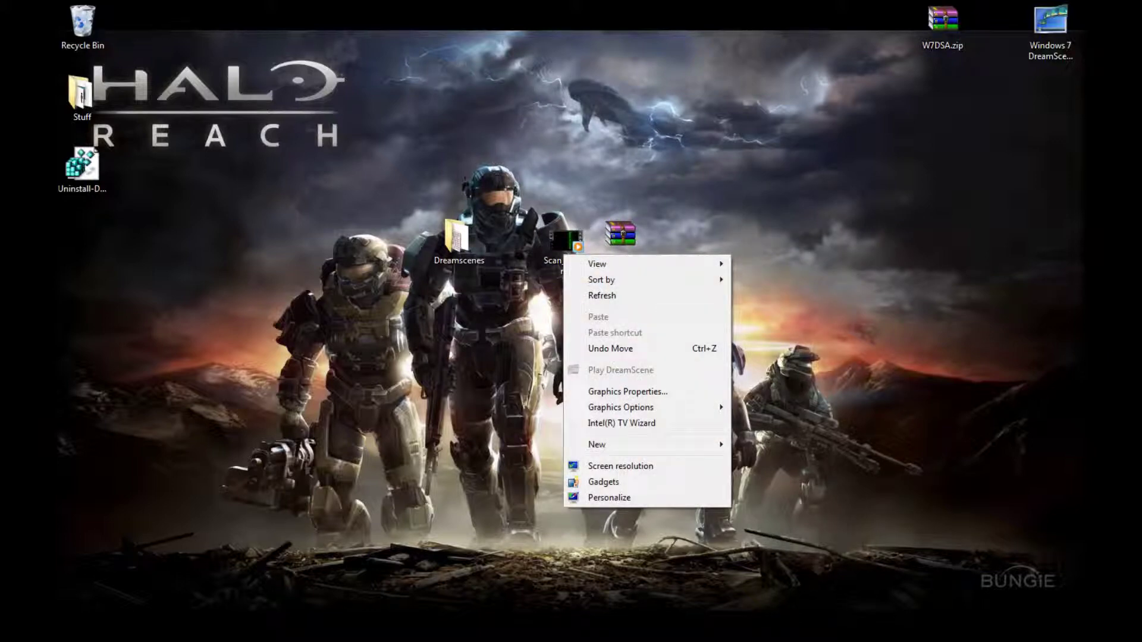
pyautogui.rightClick(559, 241)
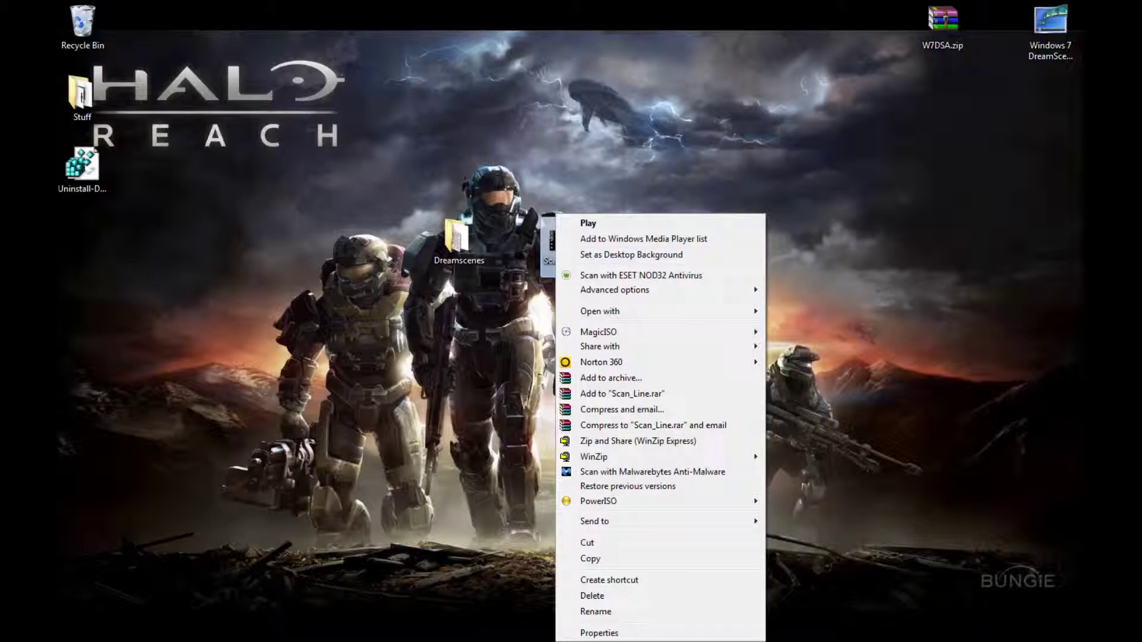
pyautogui.click(630, 255)
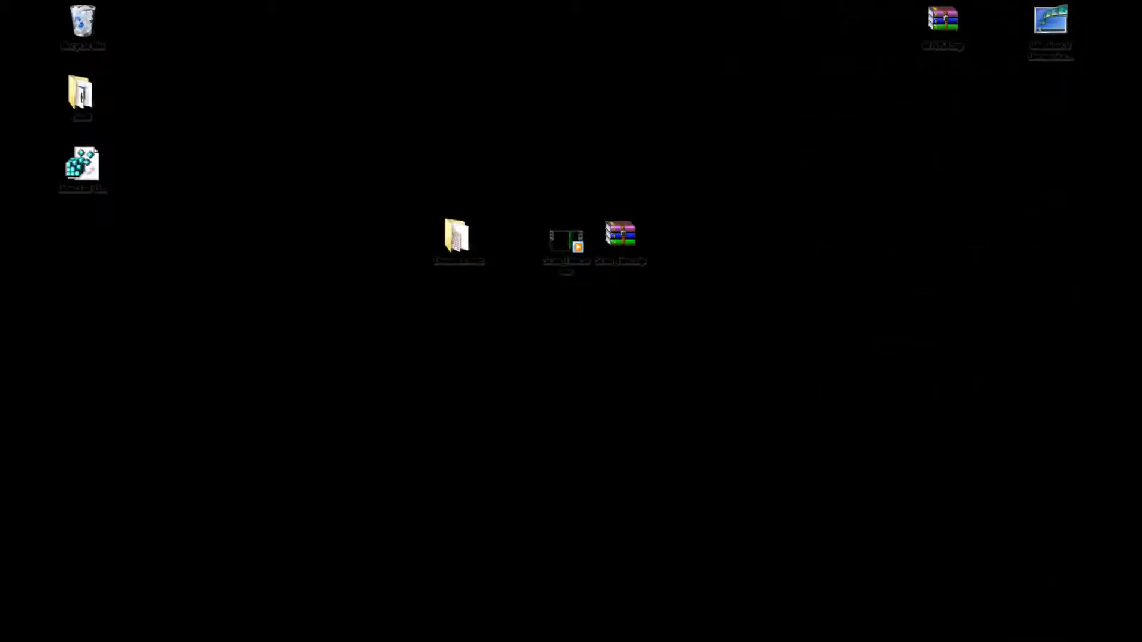
# Step: Change the desktop background's picture position to Fit in the Personalization settings and save the changes
pyautogui.rightClick(611, 331)
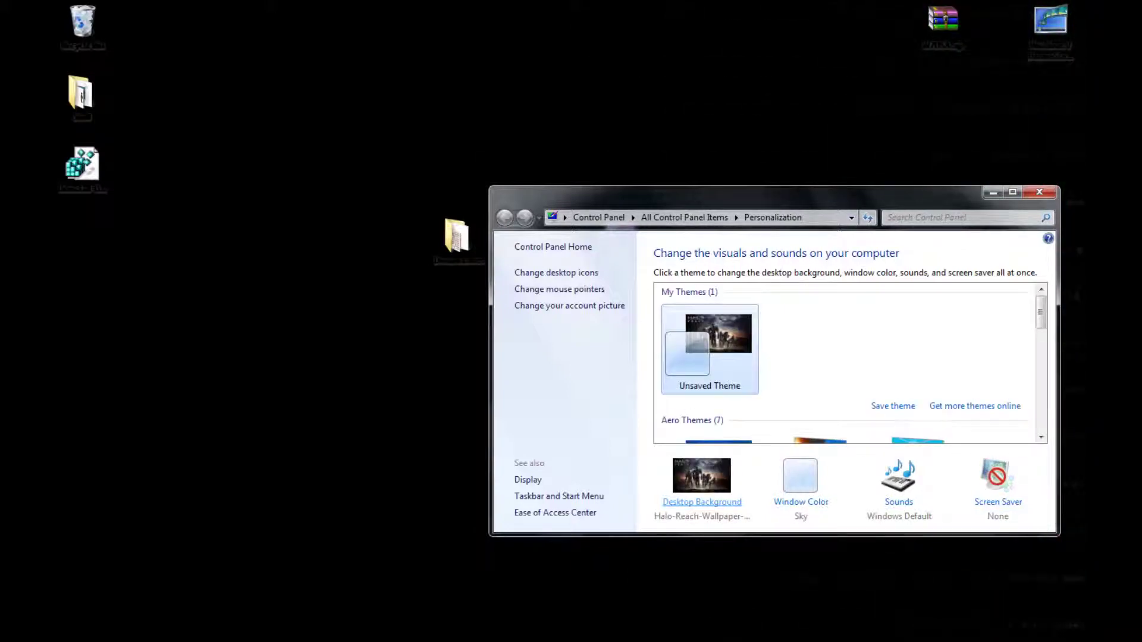
pyautogui.click(702, 501)
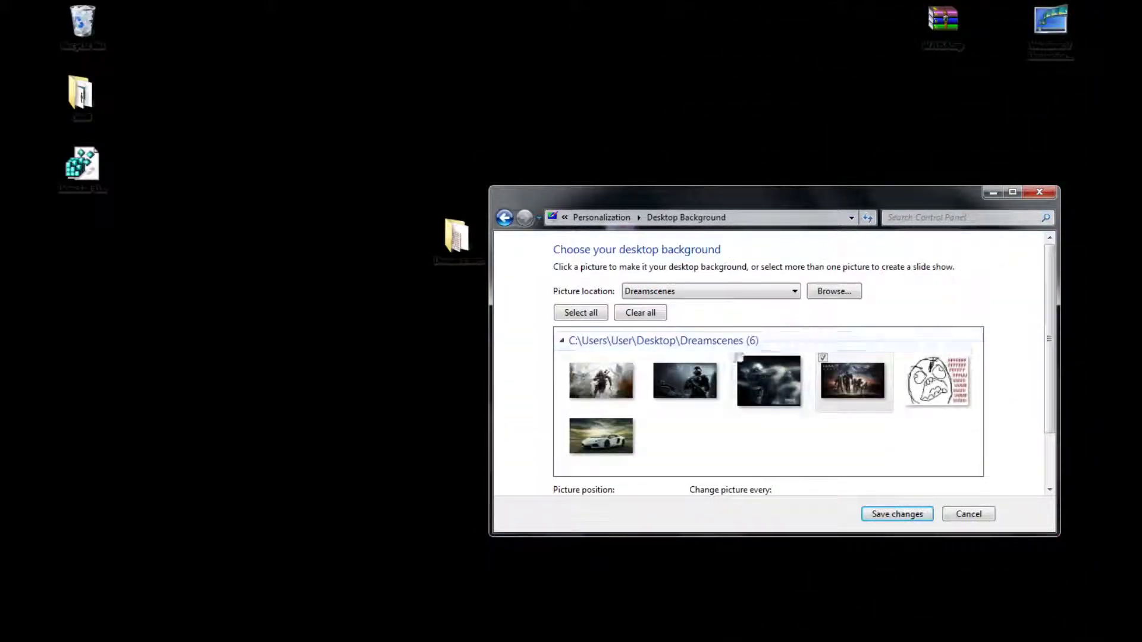
pyautogui.click(773, 292)
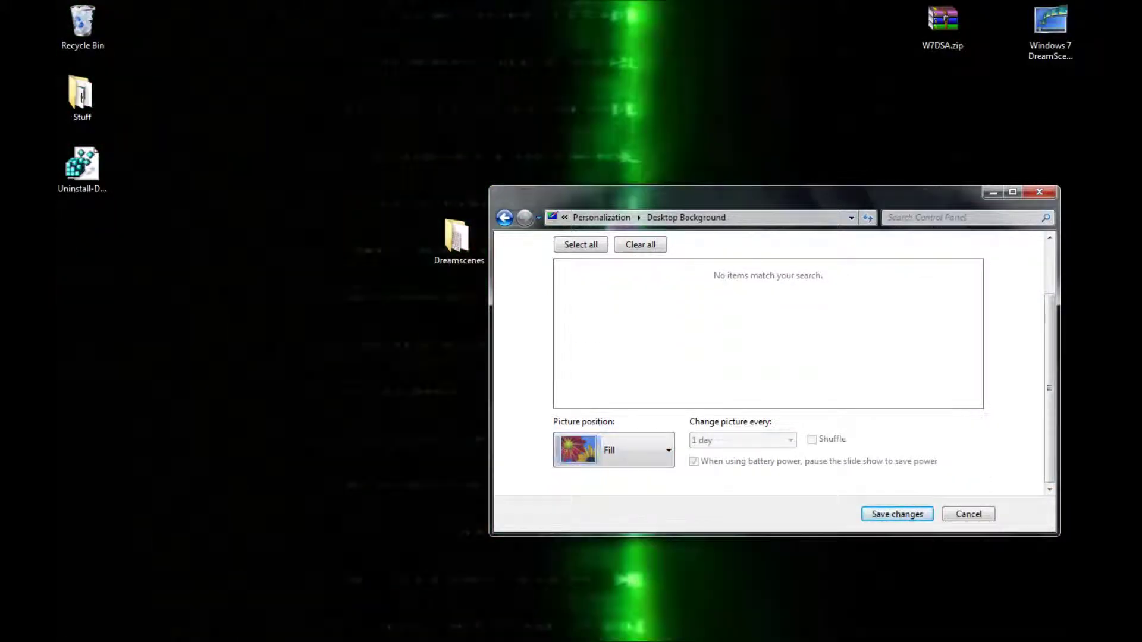
pyautogui.hotkey('alt', 'Down')
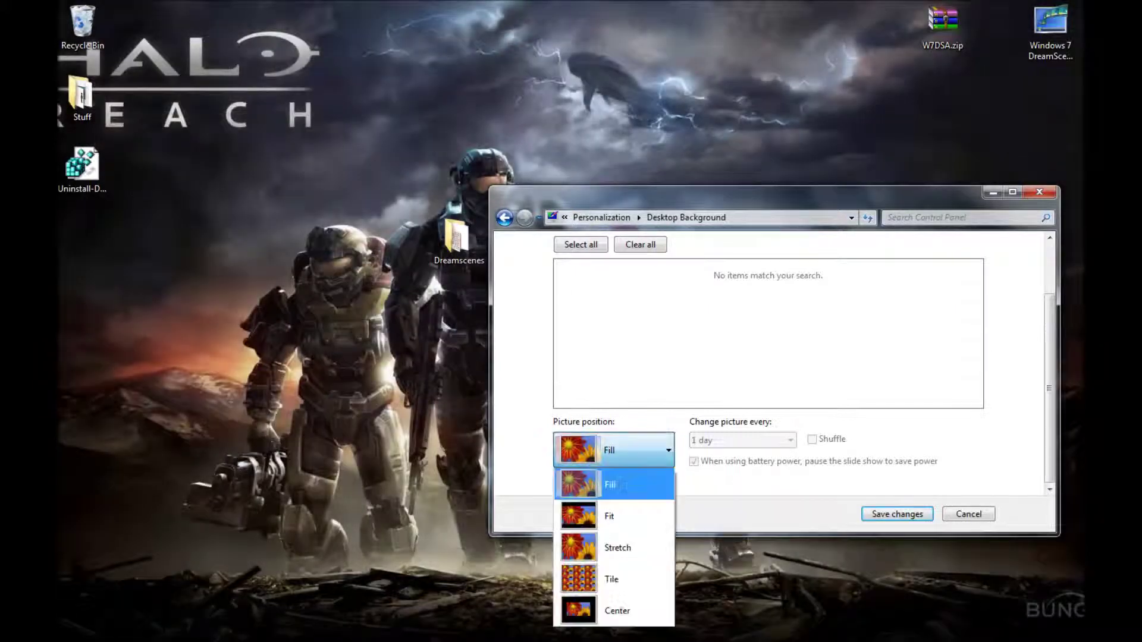
pyautogui.press('Down')
pyautogui.press('Return')
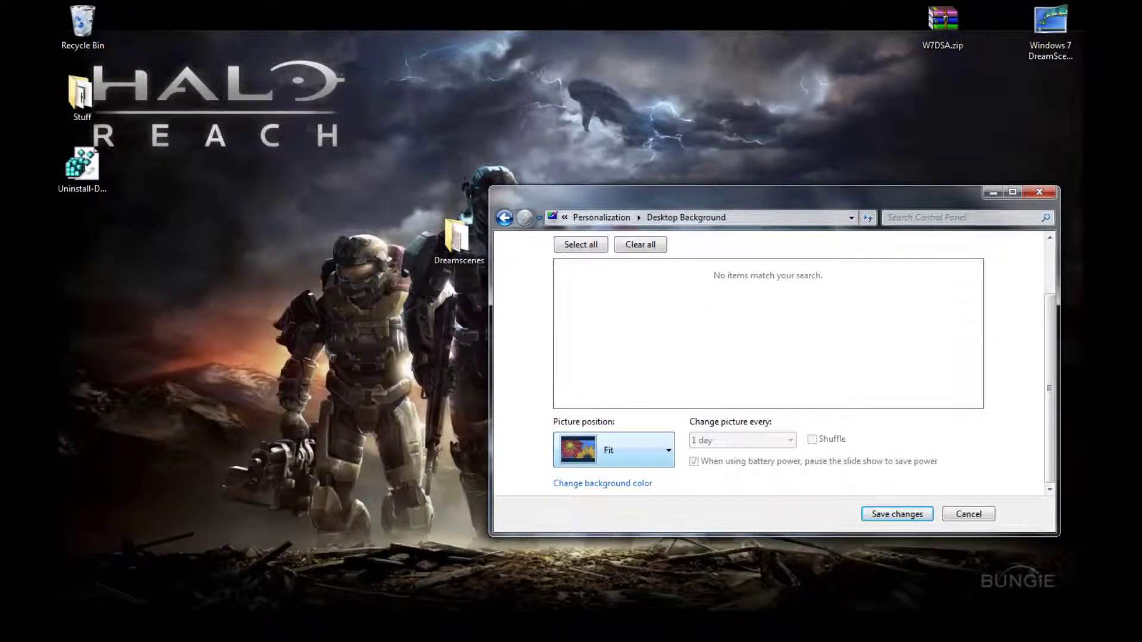
pyautogui.press('Return')
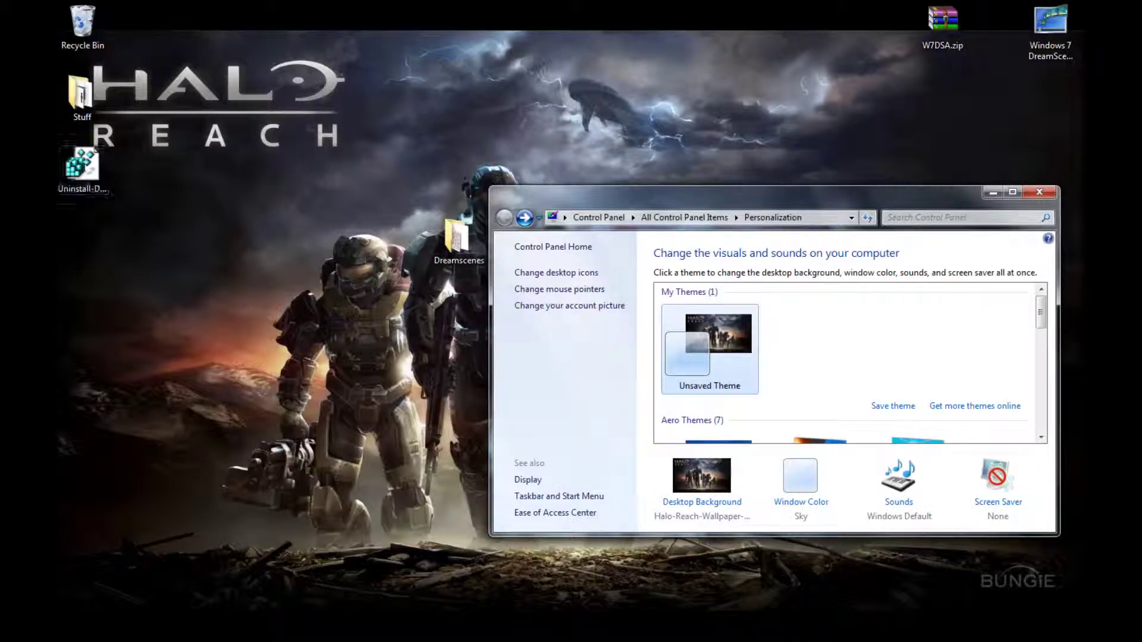
# Step: Set Scan_Line.wmv as the desktop background again and close the Personalization window
pyautogui.moveTo(625, 195); pyautogui.dragTo(791, 340)
pyautogui.rightClick(562, 245)
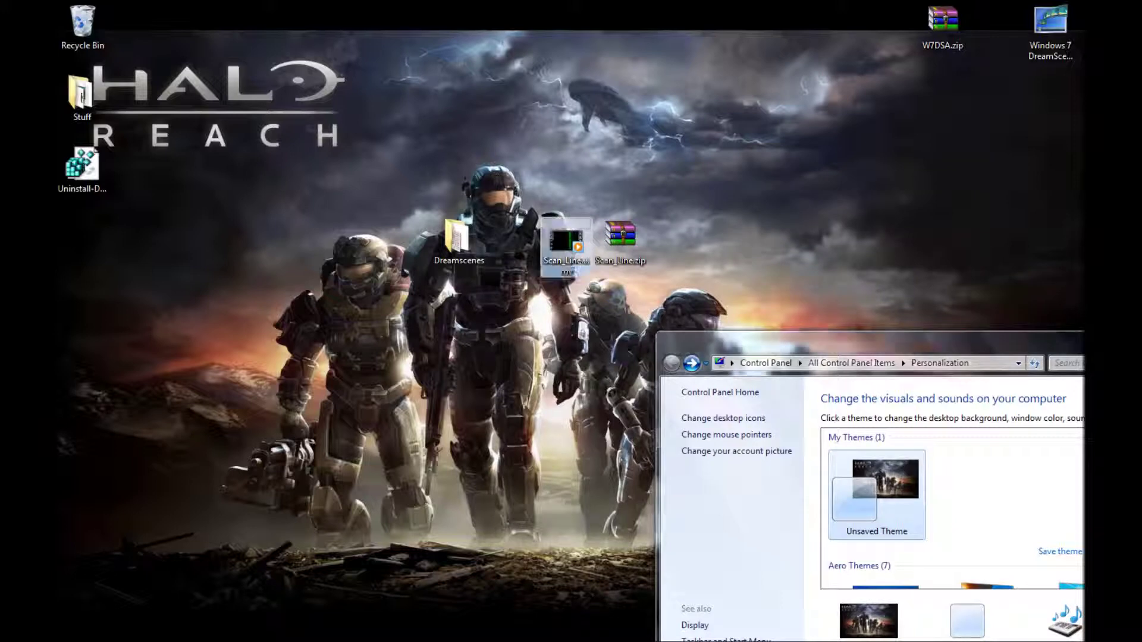
pyautogui.click(638, 255)
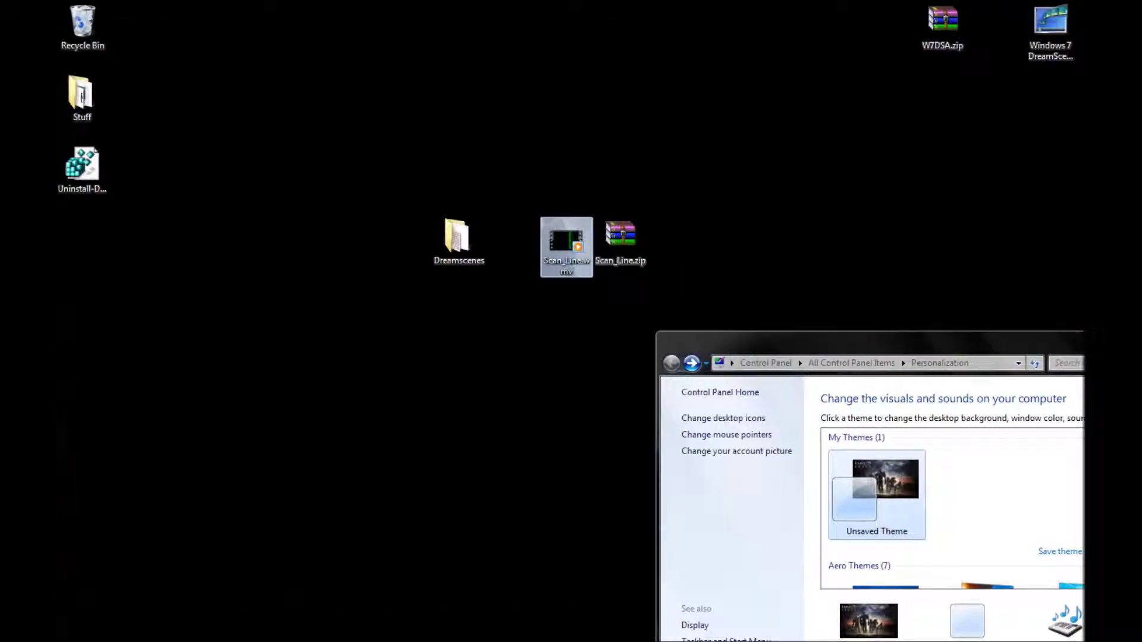
pyautogui.moveTo(773, 342); pyautogui.dragTo(377, 252)
pyautogui.click(810, 247)
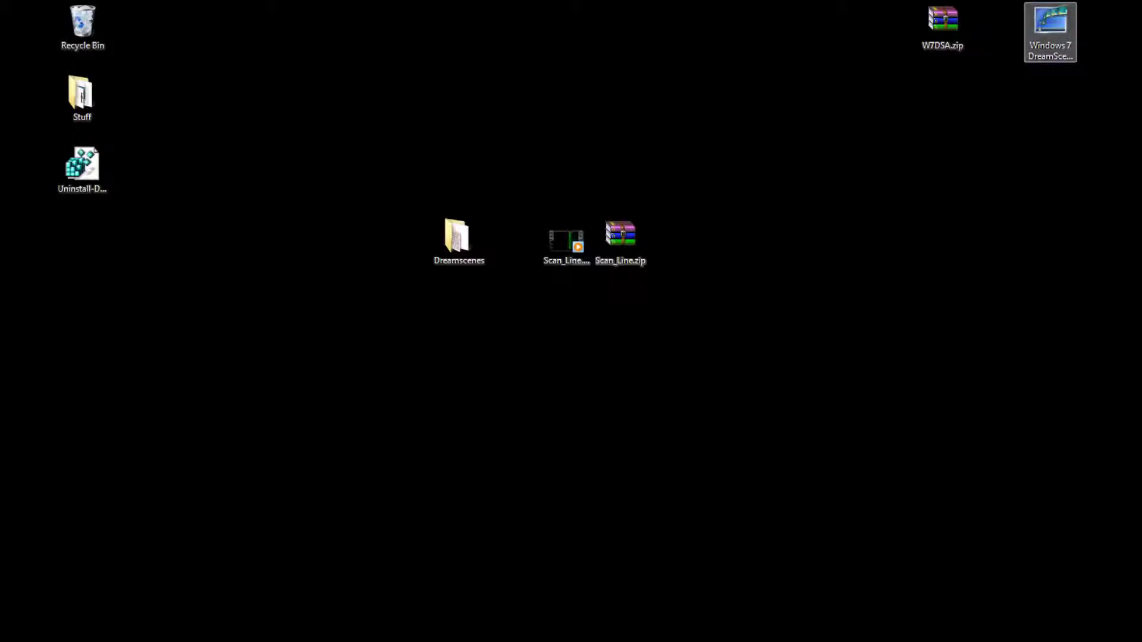
# Step: Run the Windows 7 DreamScene Activator as administrator to disable DreamScene, and close the activator
pyautogui.doubleClick(1050, 30)
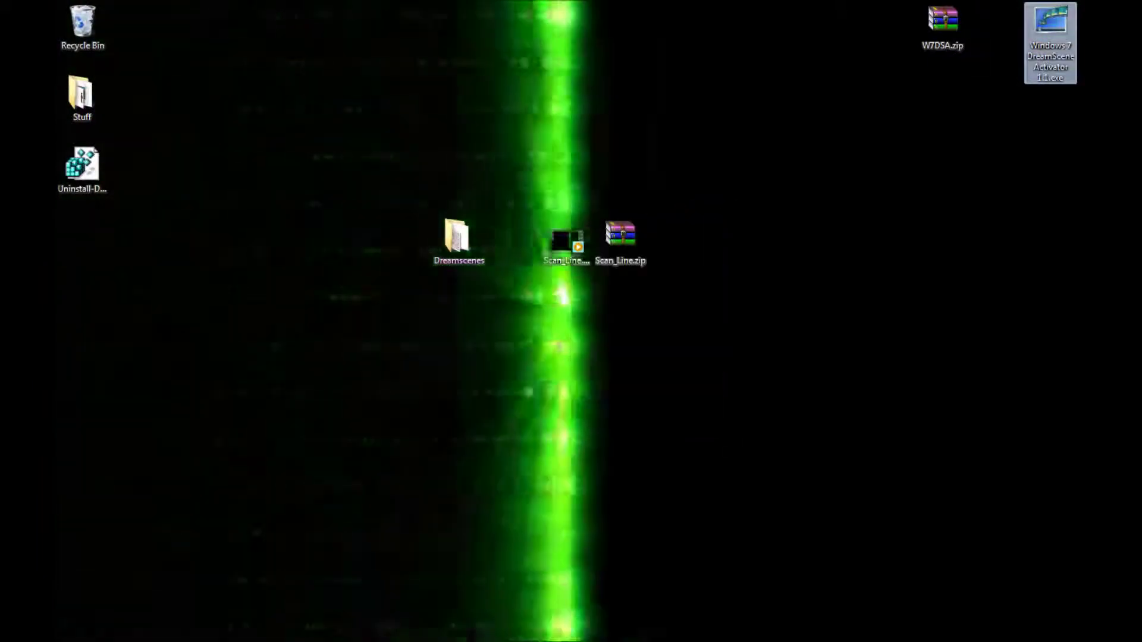
pyautogui.rightClick(1065, 48)
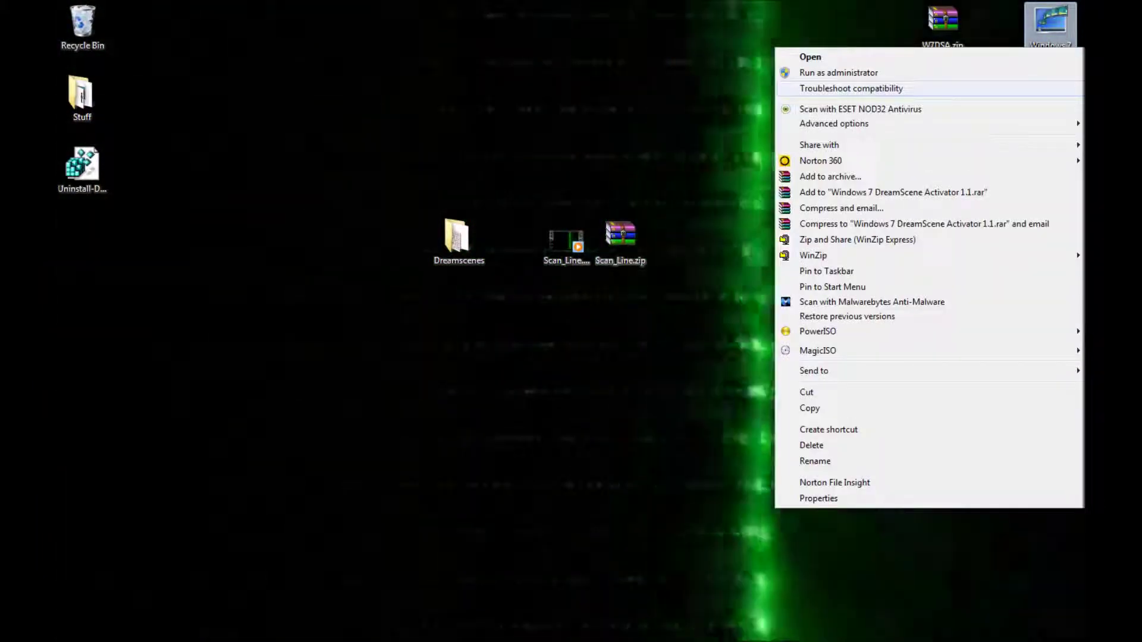
pyautogui.click(838, 72)
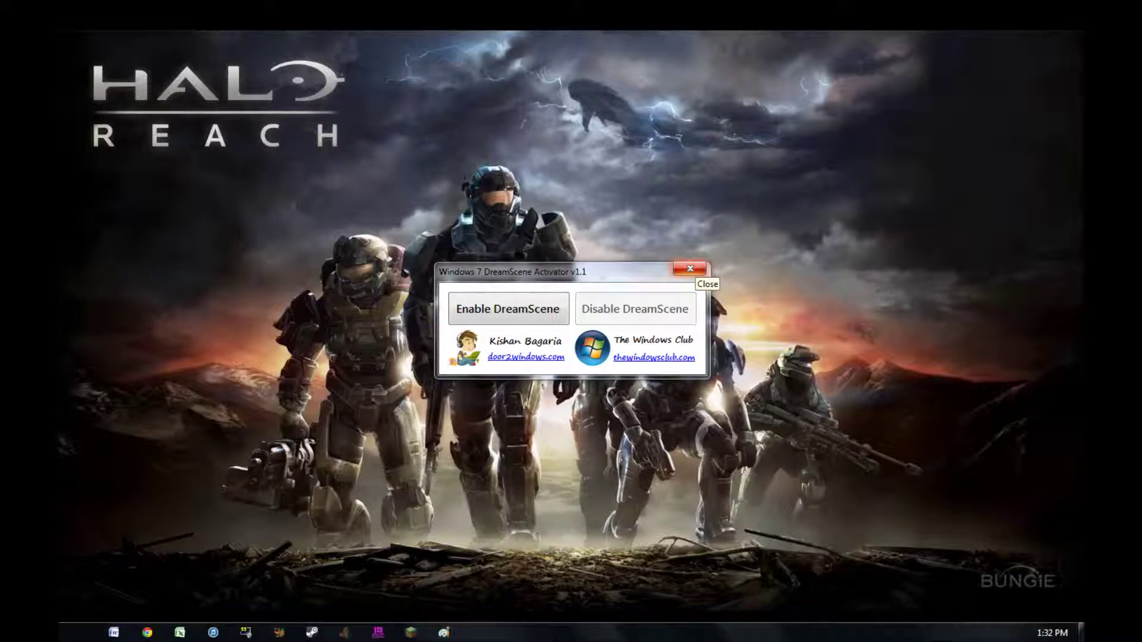
pyautogui.click(695, 268)
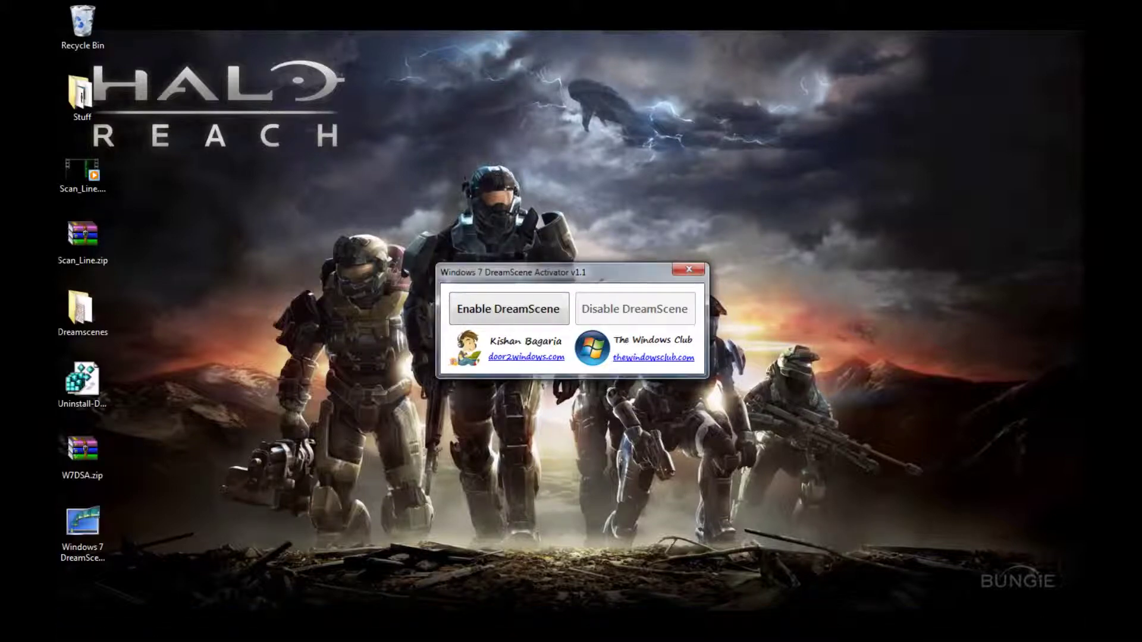